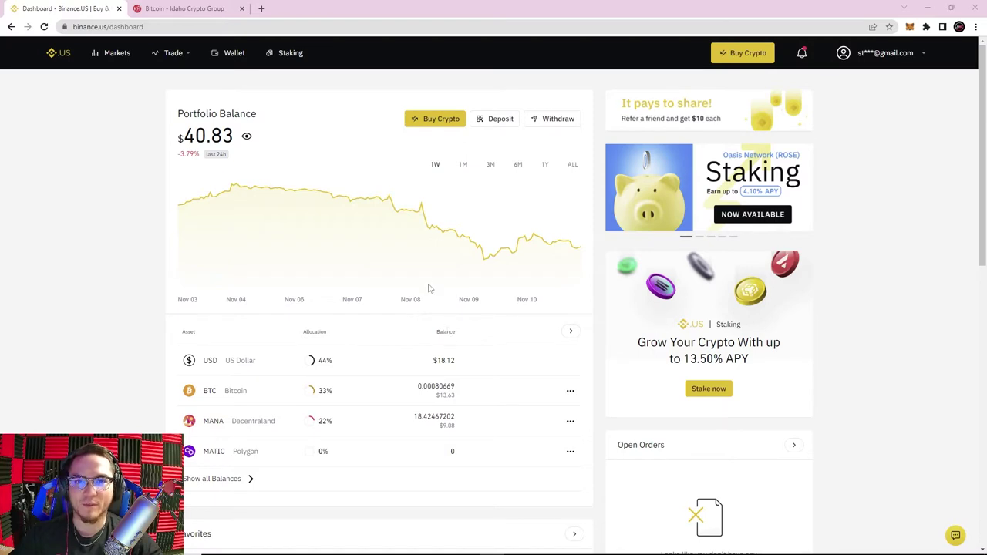
View the BTC/USD daily price history on the advanced trading page, and return to the account dashboard.
mouse_move(421, 272)
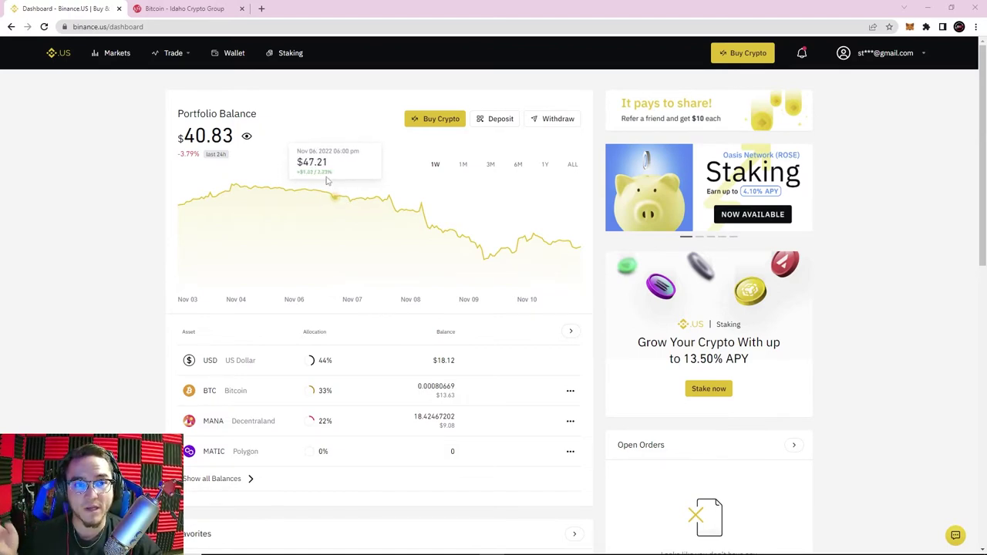
click(183, 81)
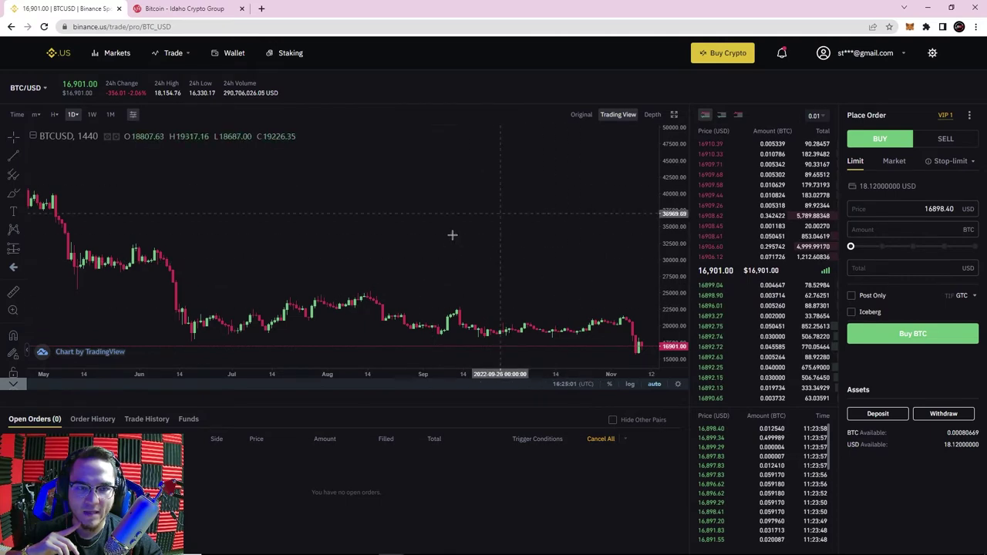
scroll(506, 189, down, 3)
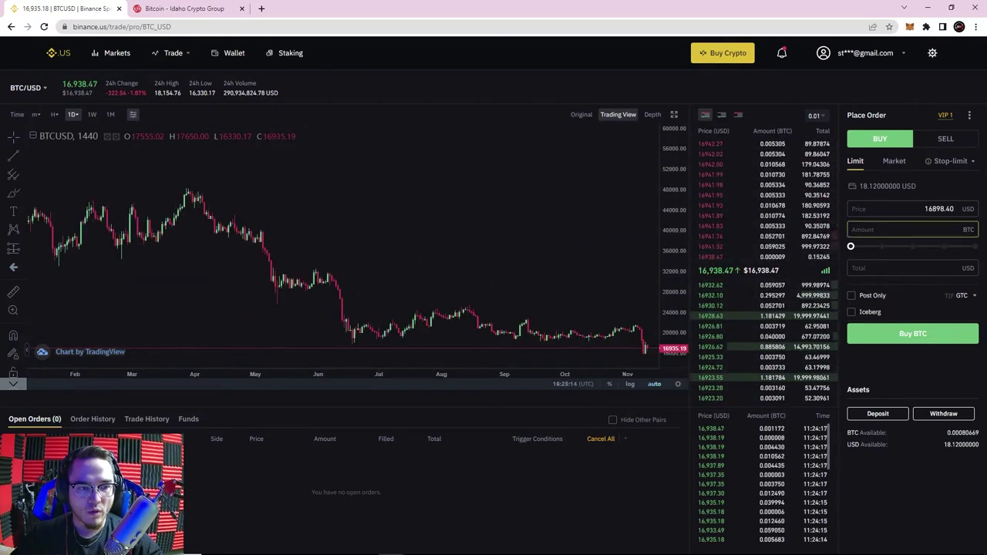
click(51, 55)
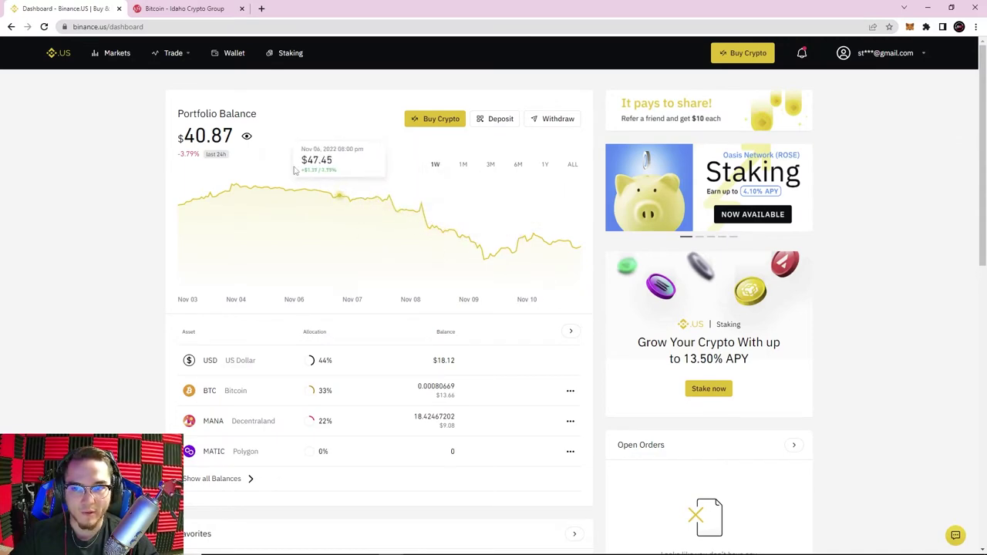
Open the Binance.US account registration page through the sign-up link on the Idaho Crypto Group website.
click(185, 9)
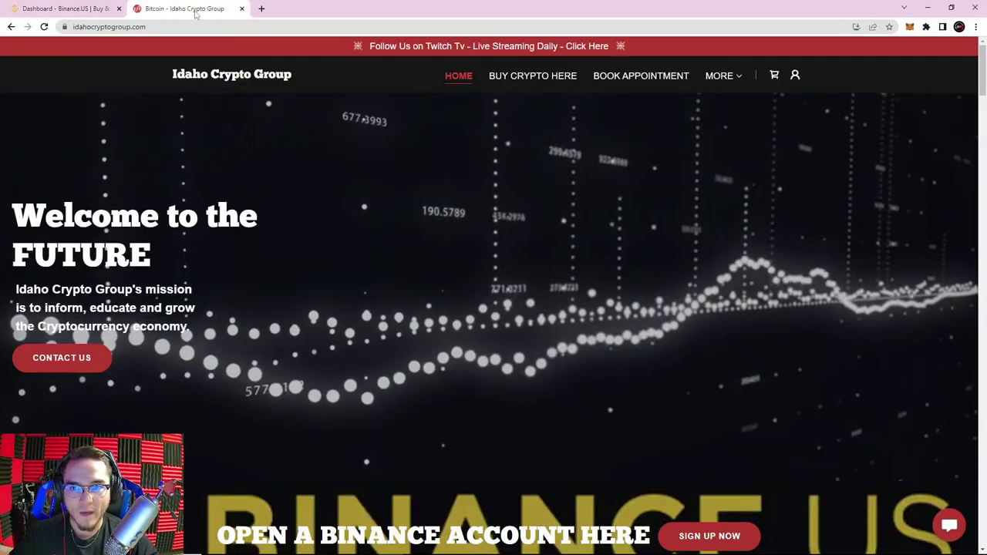
click(170, 26)
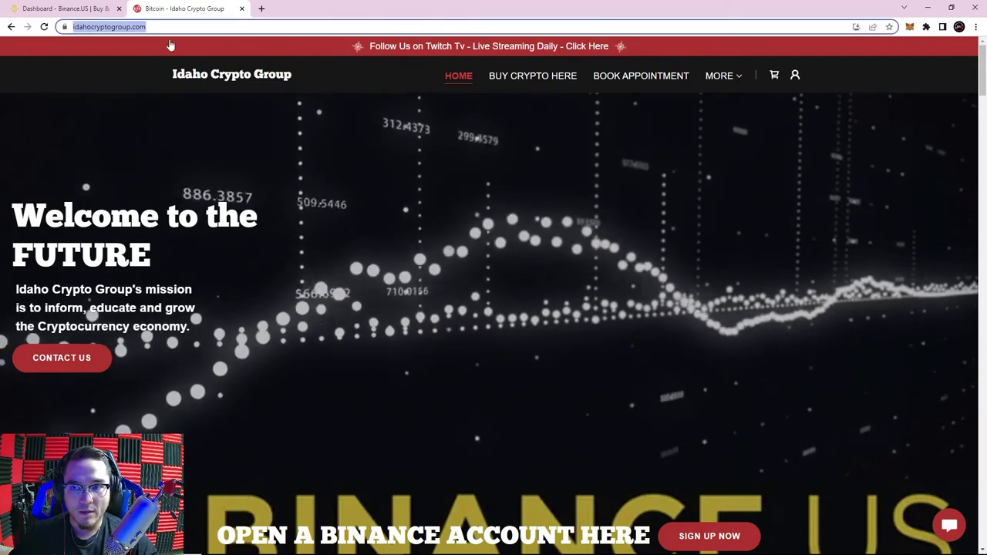
scroll(405, 335, down, 1)
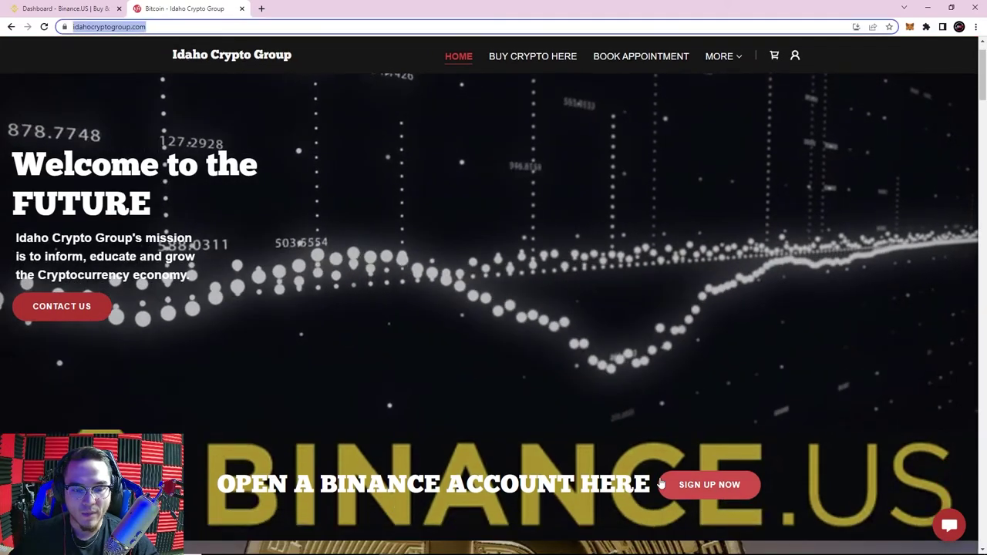
click(700, 485)
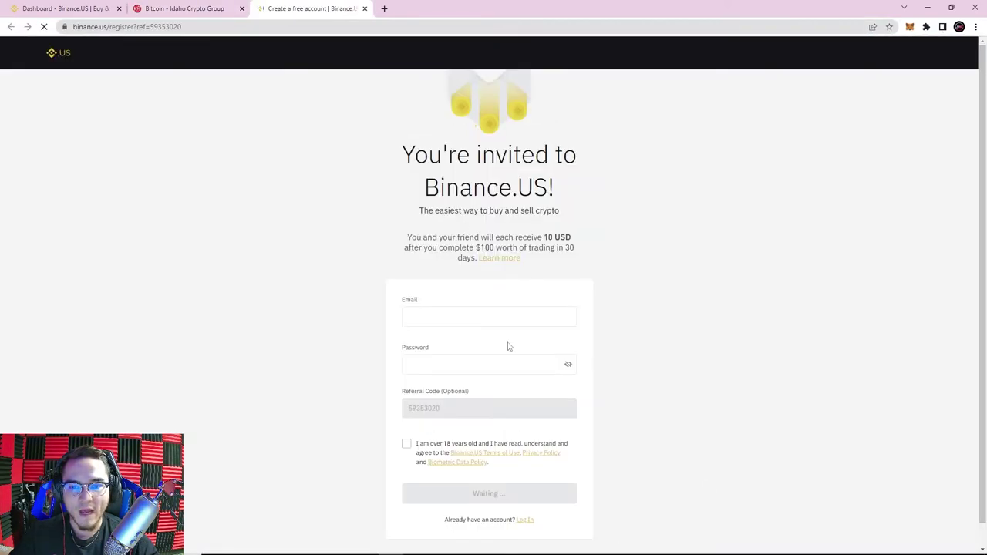
Highlight the referral code and the referral bonus terms on the registration page, and return to the Binance.US dashboard.
drag(465, 408, 383, 412)
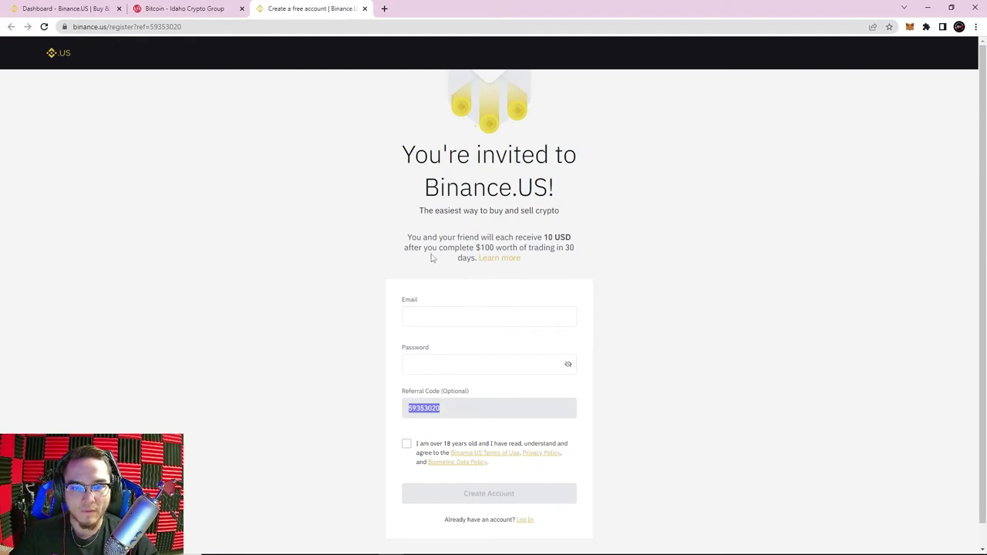
drag(404, 251, 579, 247)
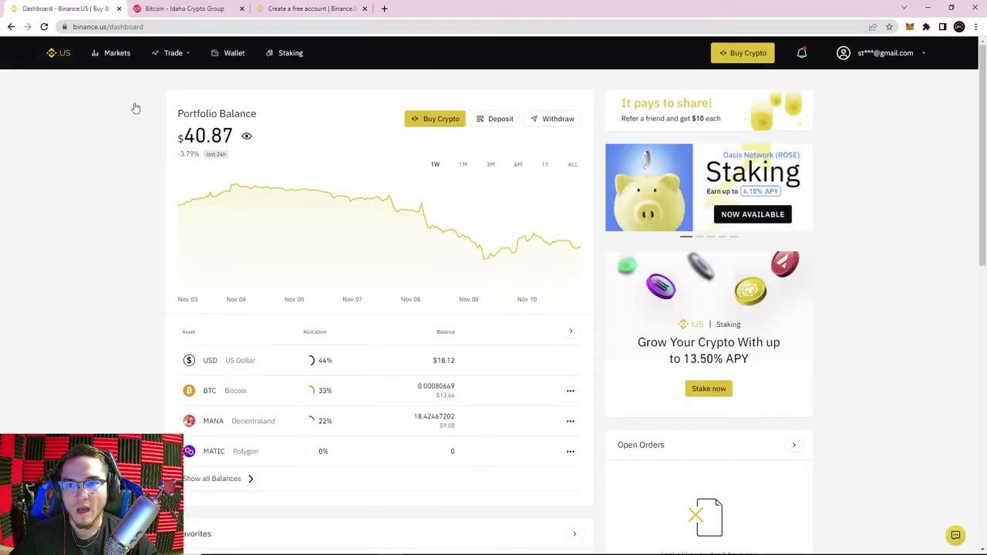
click(65, 9)
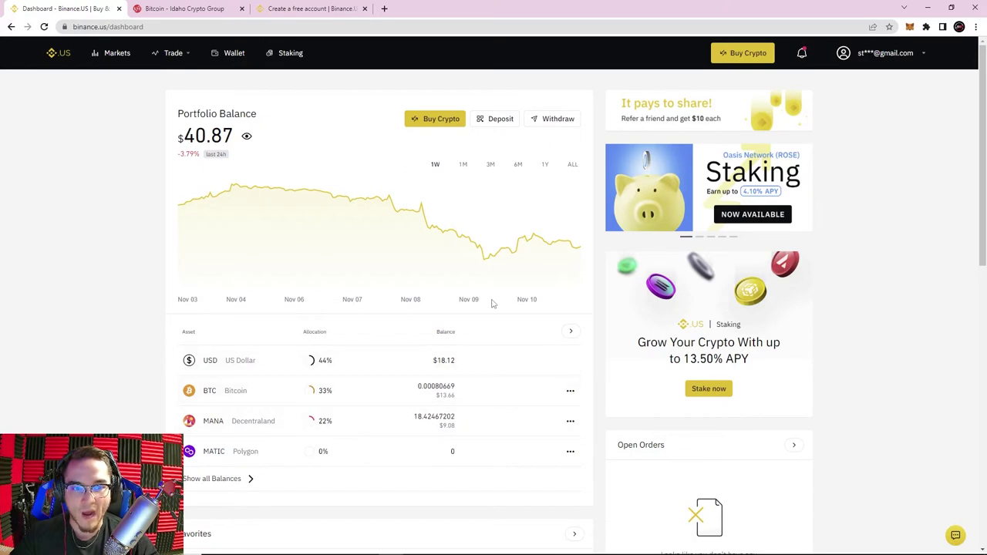
View the Buy Crypto page, and examine the US Dollar and cryptocurrency balances in the wallet.
click(429, 118)
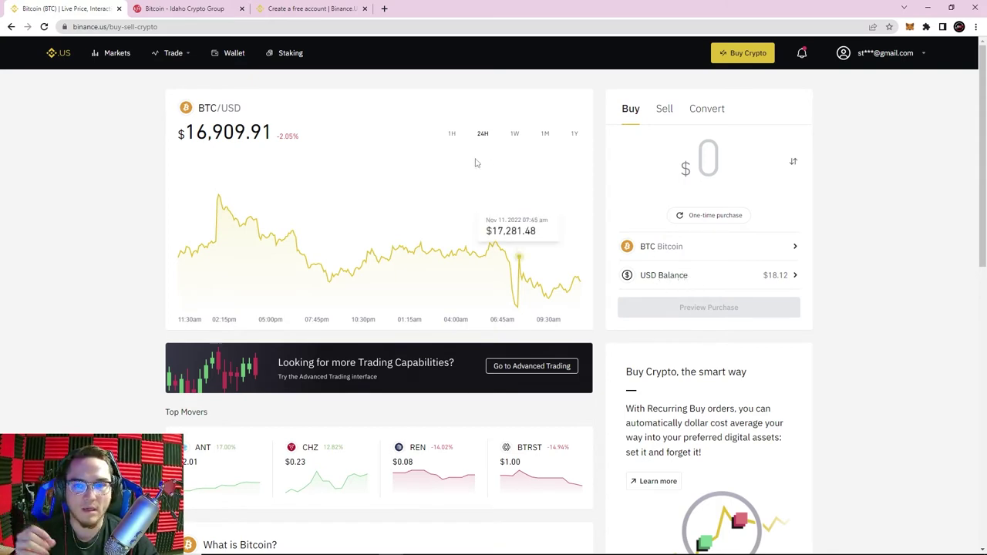
click(235, 55)
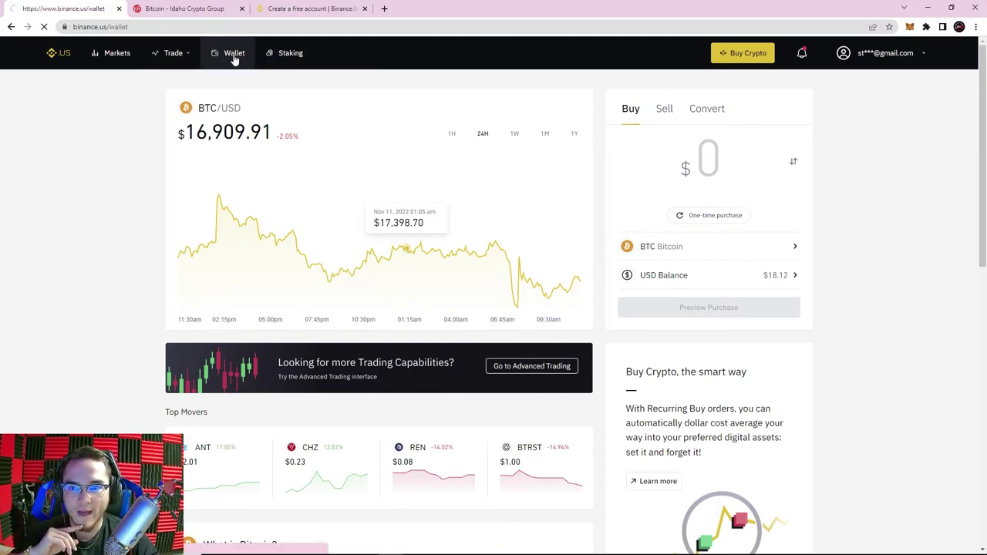
scroll(625, 227, down, 2)
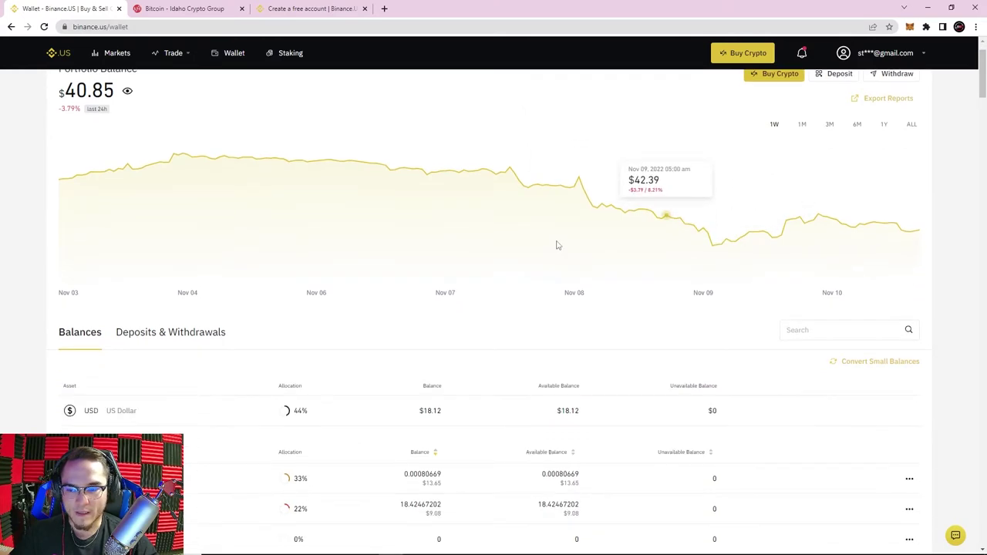
mouse_move(105, 315)
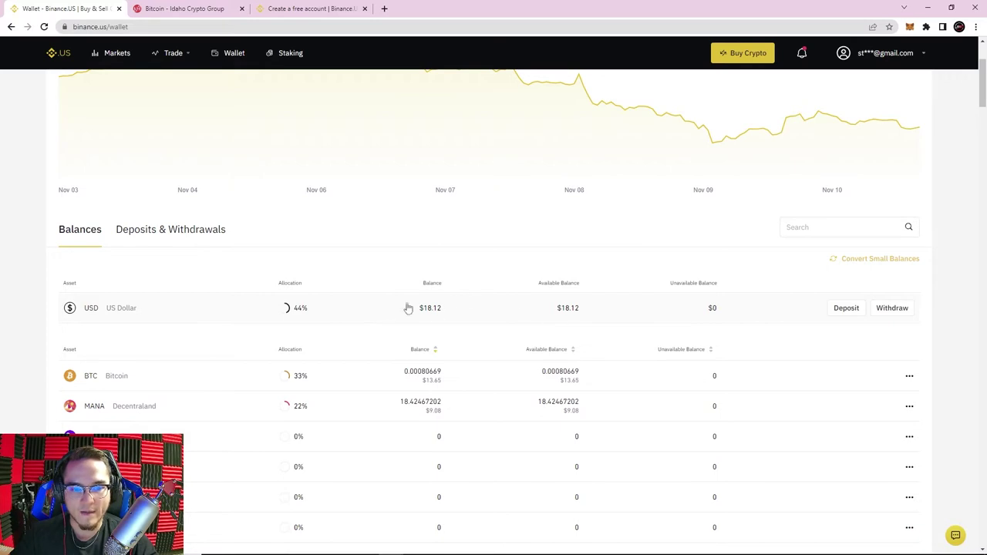
scroll(159, 298, down, 3)
scroll(149, 313, up, 3)
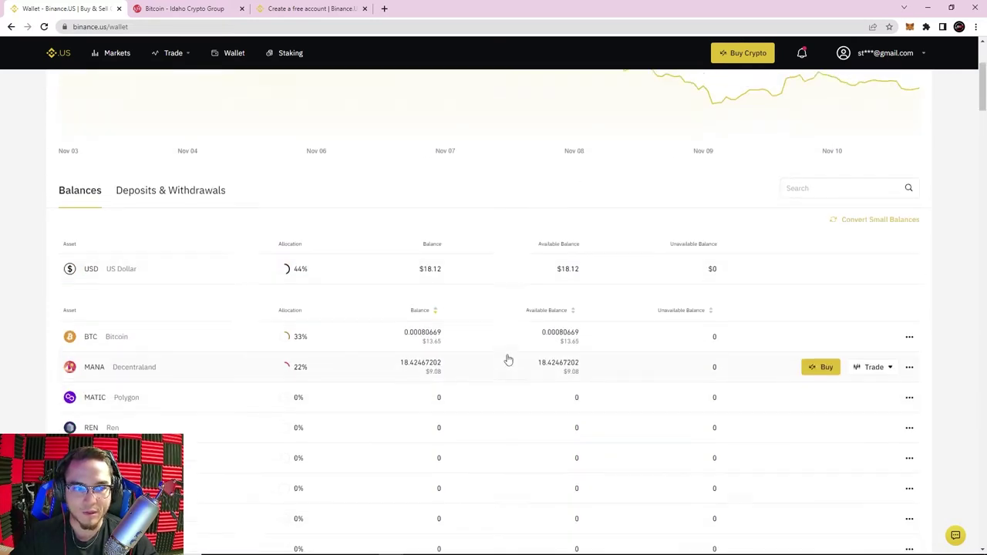
scroll(509, 359, up, 1)
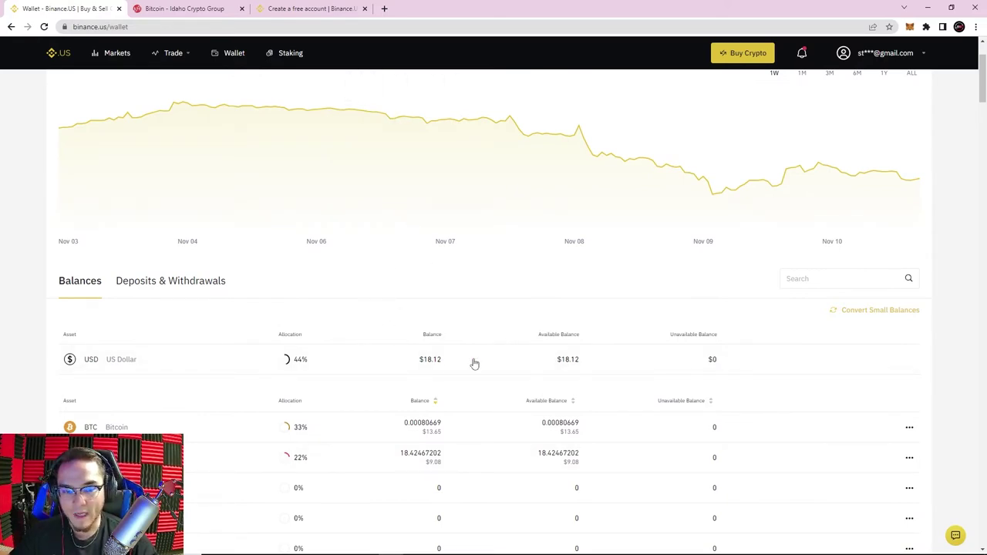
scroll(258, 291, down, 1)
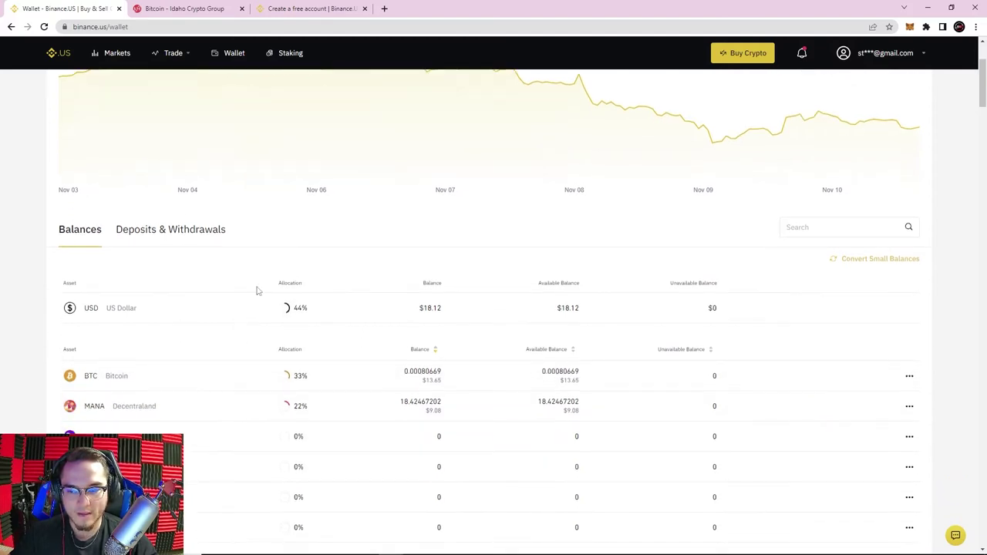
scroll(187, 355, down, 1)
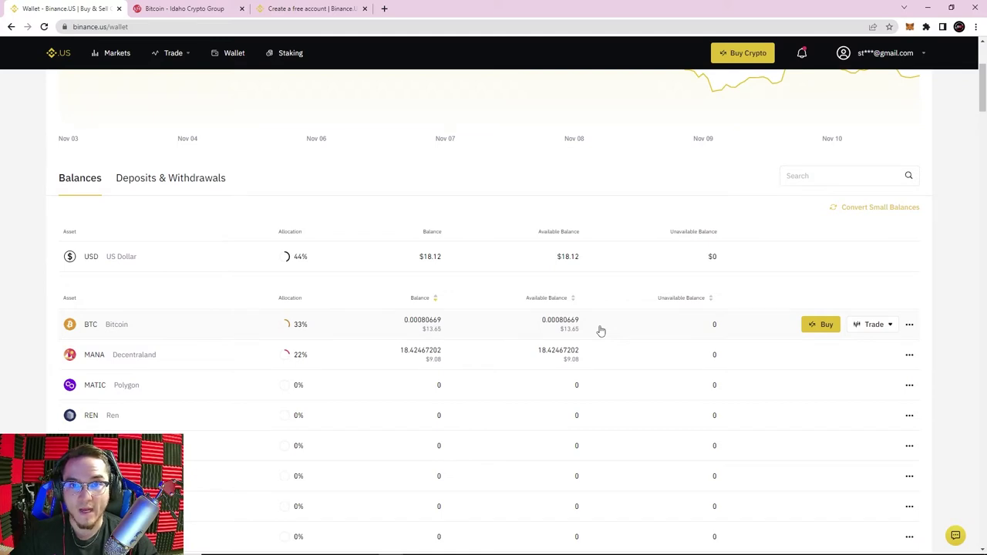
scroll(185, 256, down, 2)
scroll(298, 288, up, 1)
scroll(298, 288, up, 1)
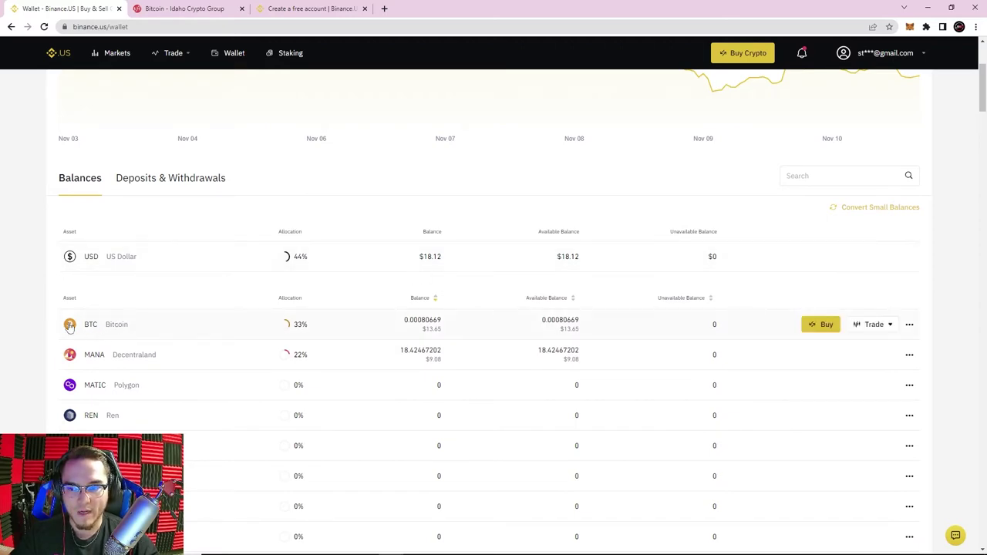
Open the deposit details for Bitcoin from its wallet balance and choose Bitcoin as the network.
click(910, 328)
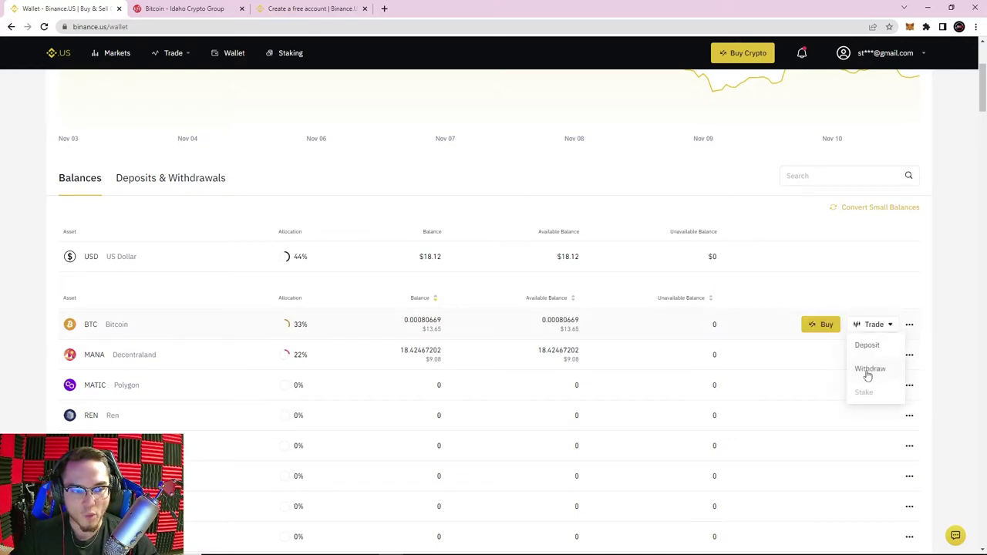
mouse_move(910, 326)
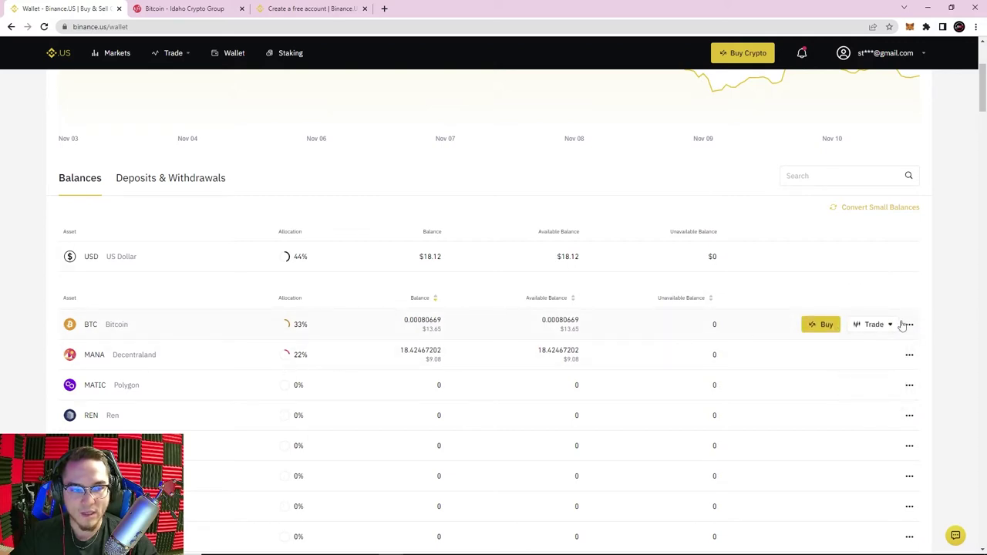
click(872, 344)
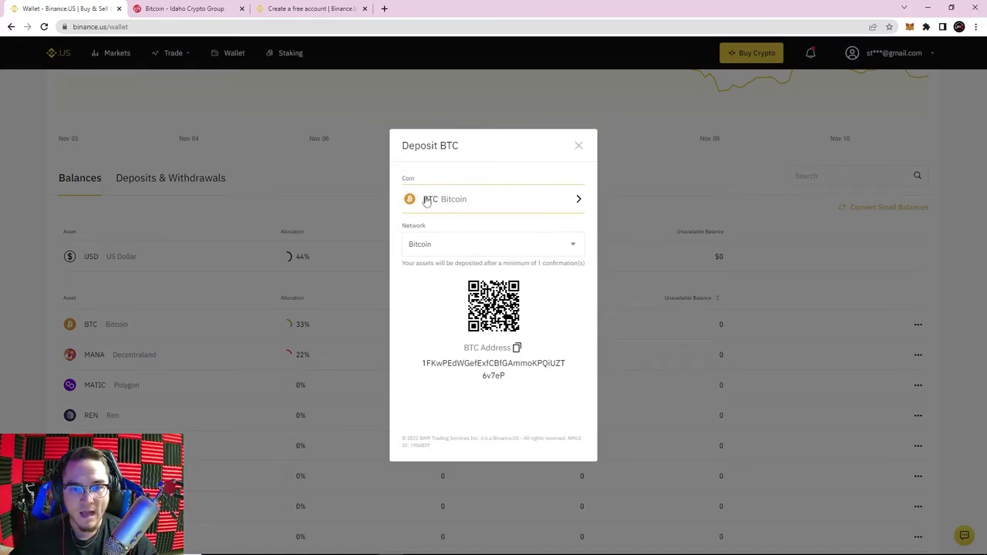
click(451, 246)
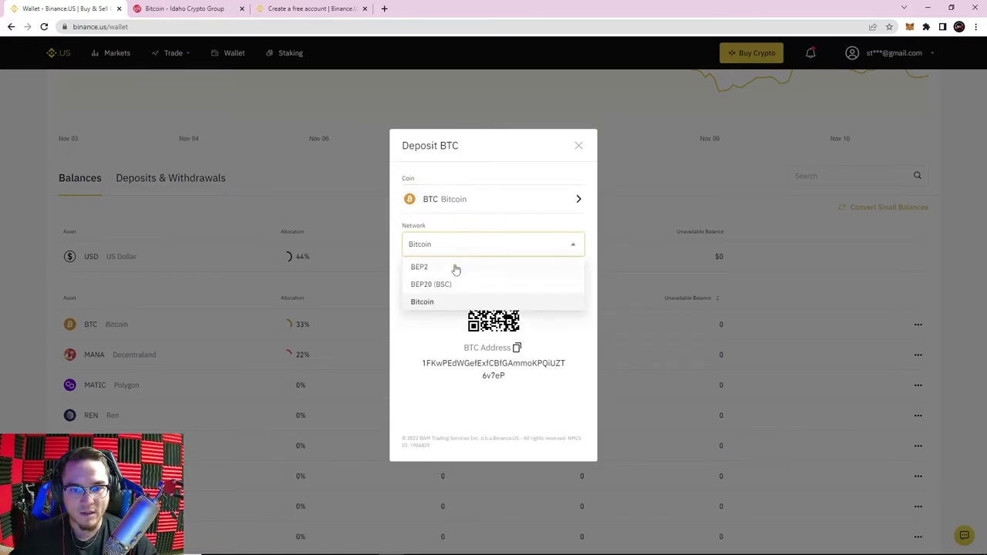
click(436, 303)
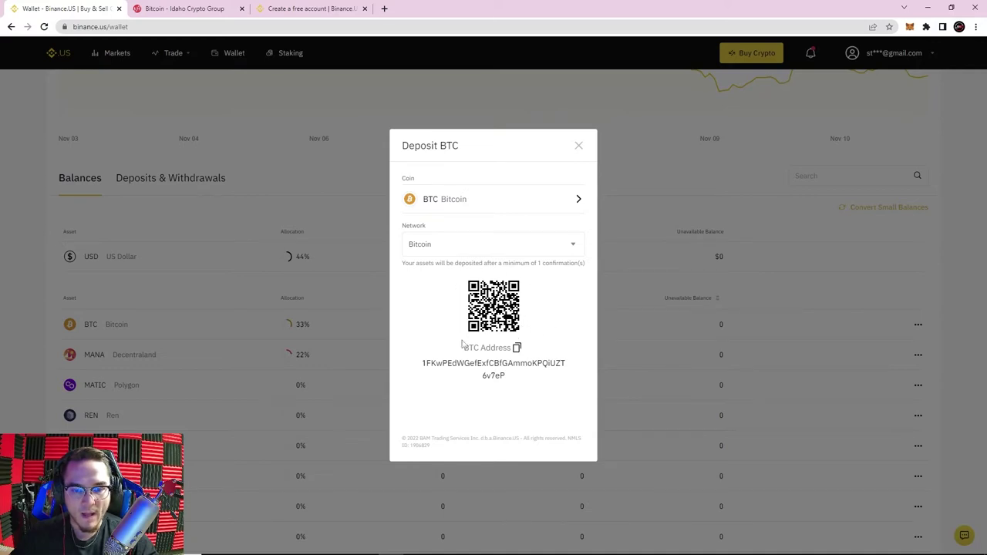
Highlight the full BTC deposit address beneath the QR code to examine it.
drag(416, 369, 550, 375)
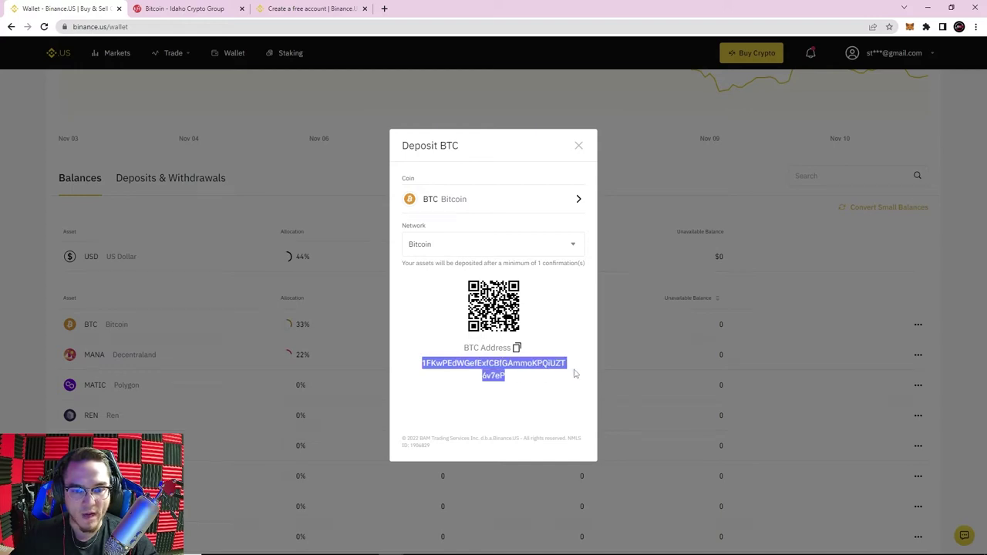
click(455, 363)
drag(419, 364, 568, 387)
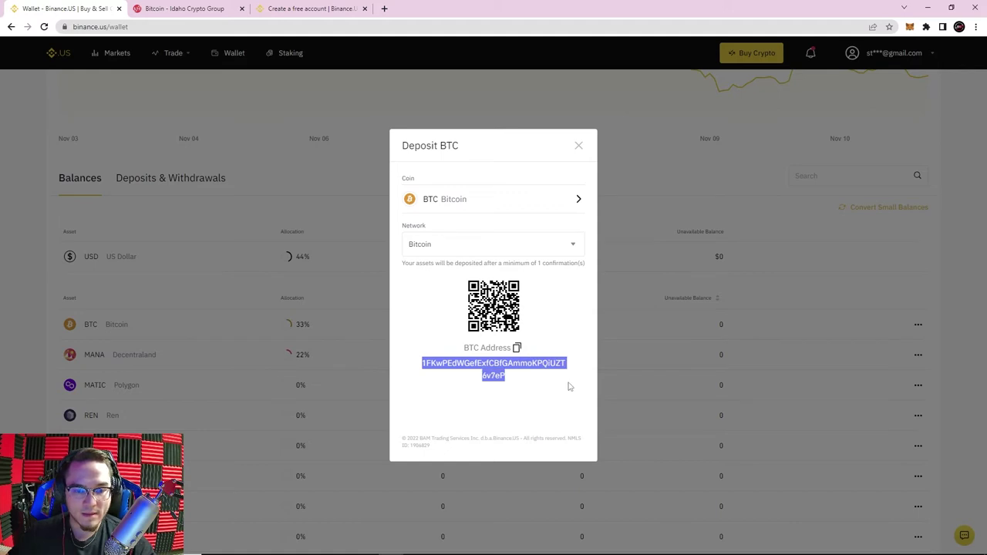
click(533, 366)
drag(418, 366, 563, 376)
click(558, 366)
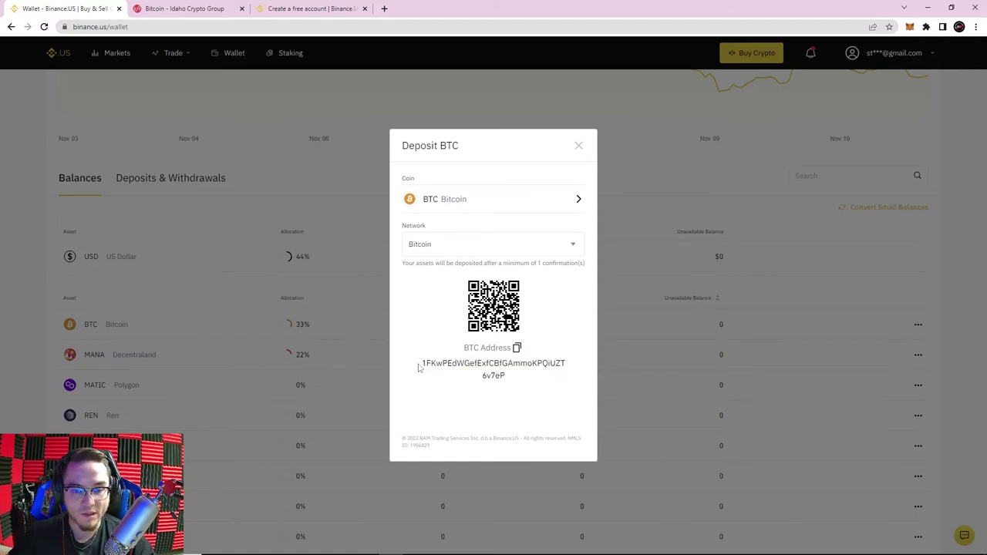
drag(419, 363, 535, 375)
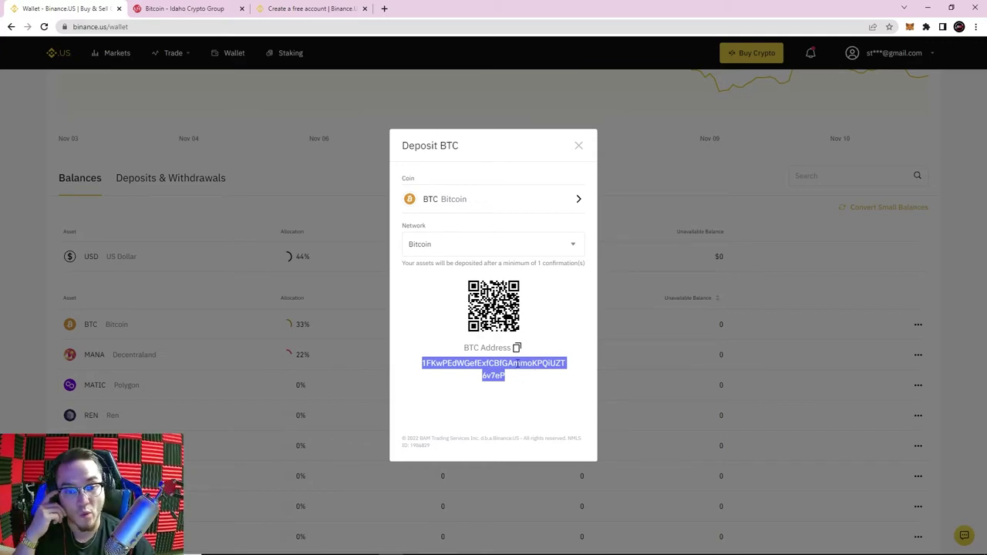
click(433, 363)
drag(419, 364, 474, 287)
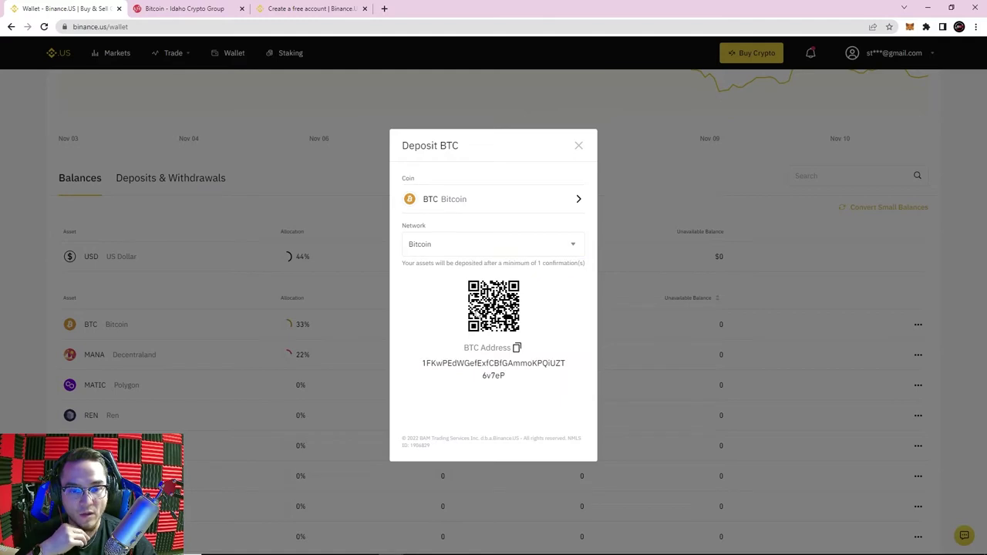
drag(421, 364, 575, 377)
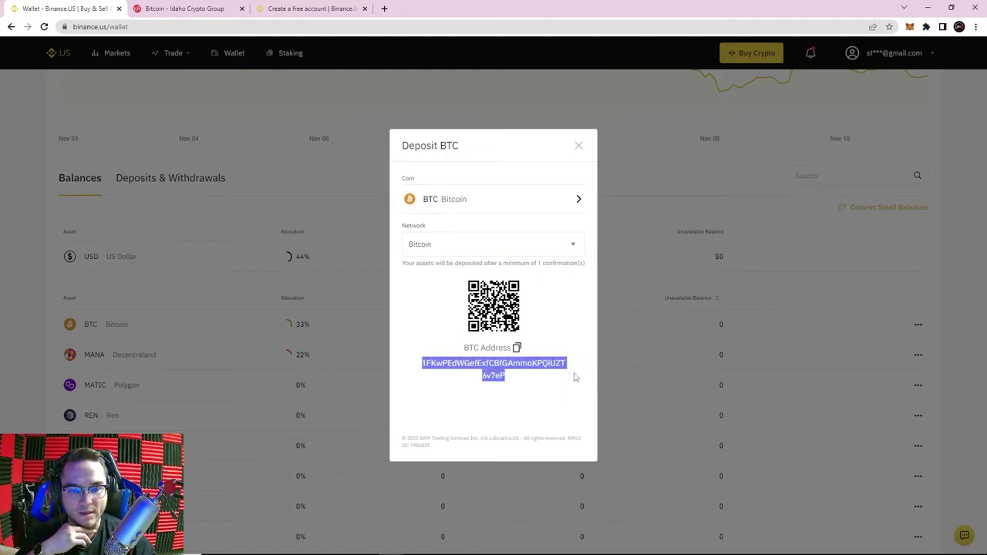
click(563, 291)
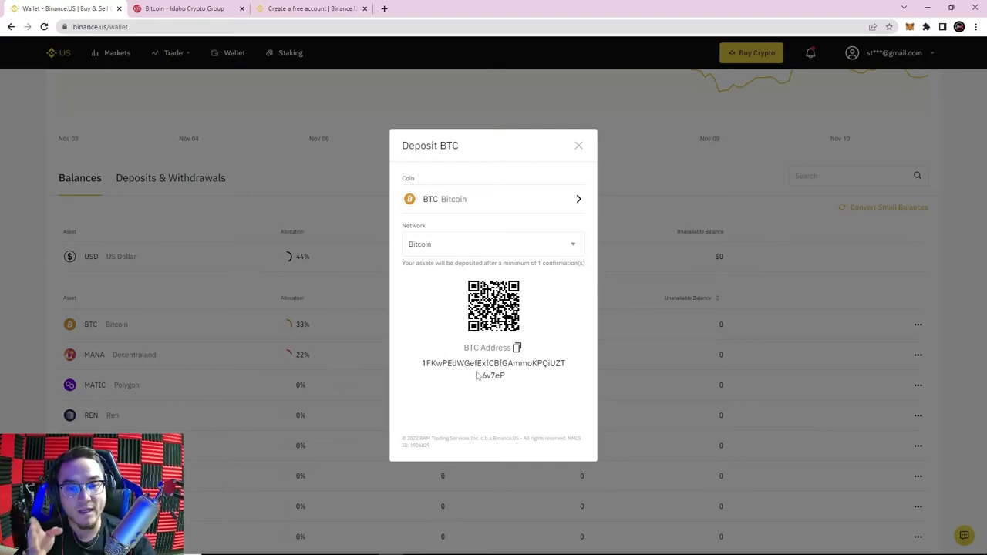
drag(424, 363, 561, 377)
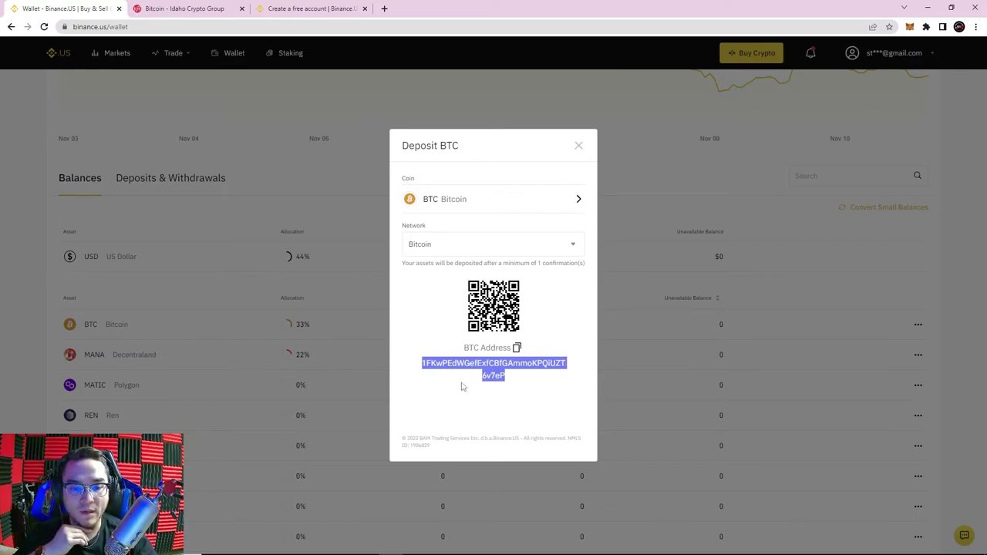
Highlight only the first few characters of the BTC deposit address, and close the deposit dialog.
click(422, 366)
drag(423, 367, 441, 368)
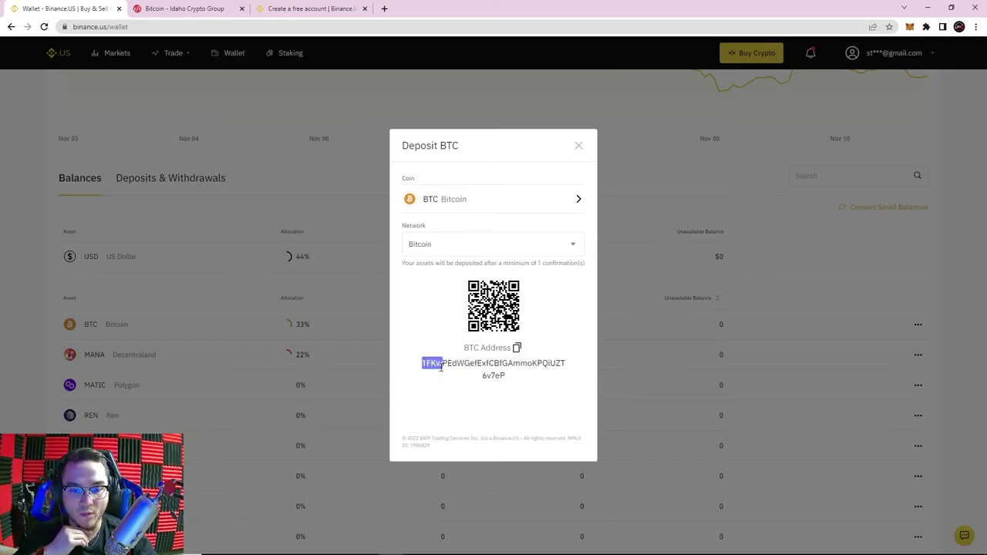
click(579, 146)
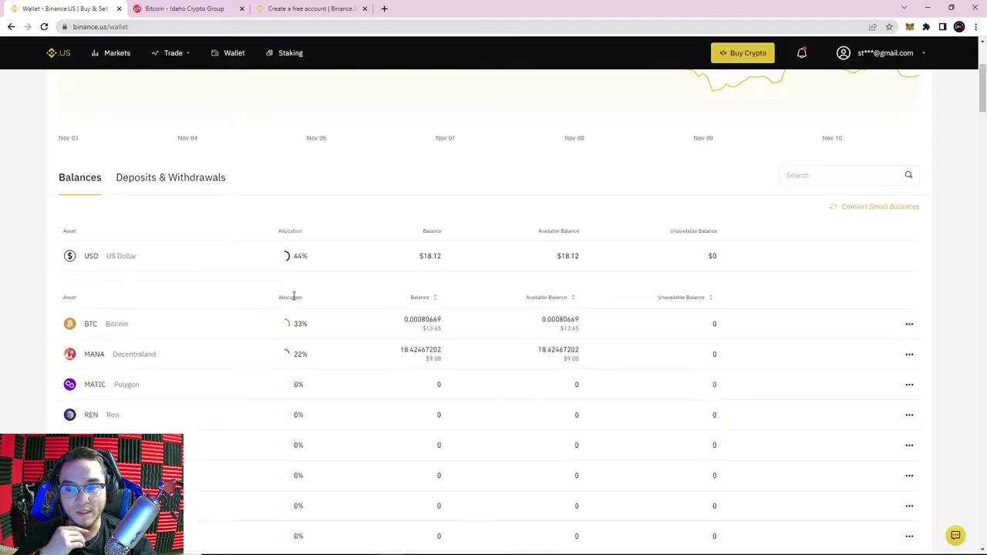
Open the deposit details for MANA from its wallet balance, highlight its full deposit address to examine it, and close the dialog.
scroll(293, 295, down, 1)
mouse_move(125, 257)
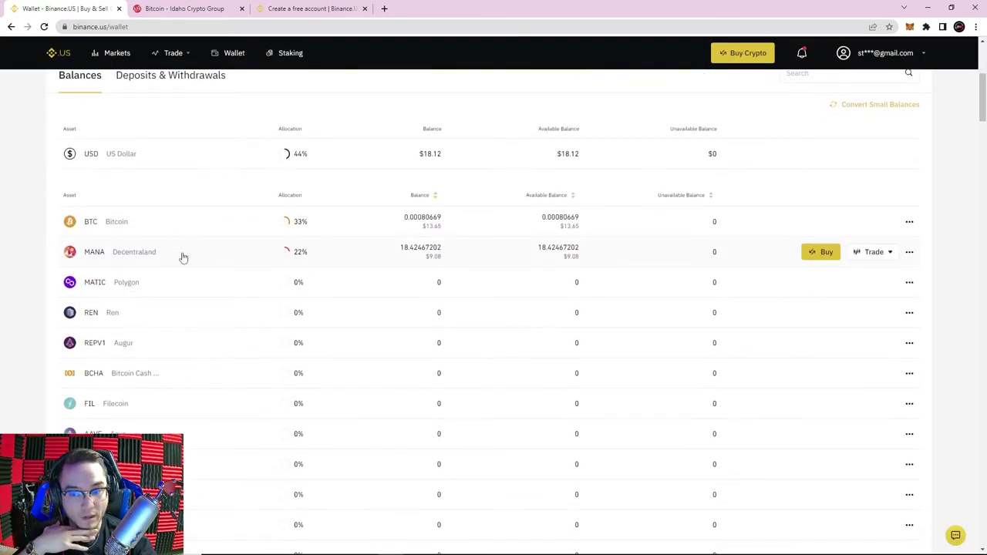
click(910, 256)
click(872, 273)
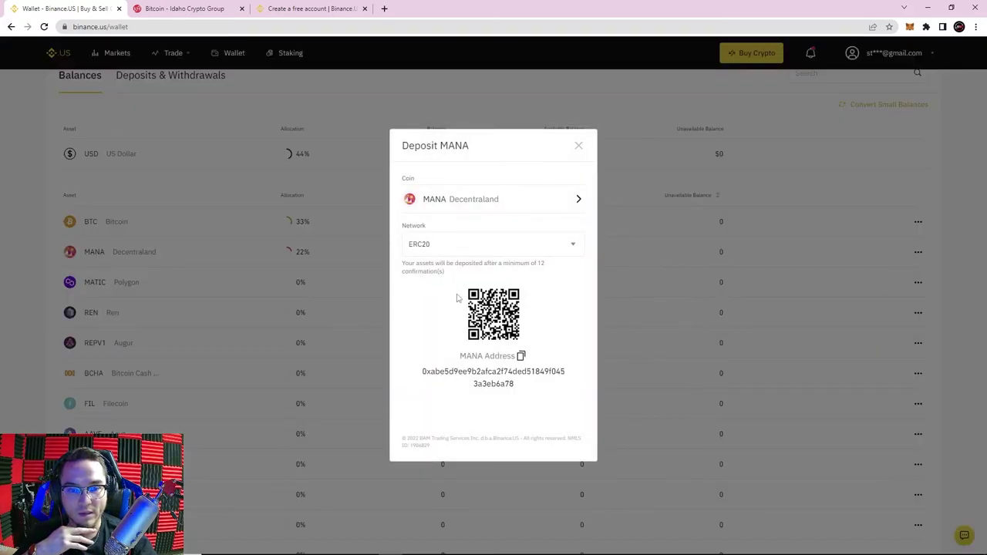
drag(423, 371, 531, 383)
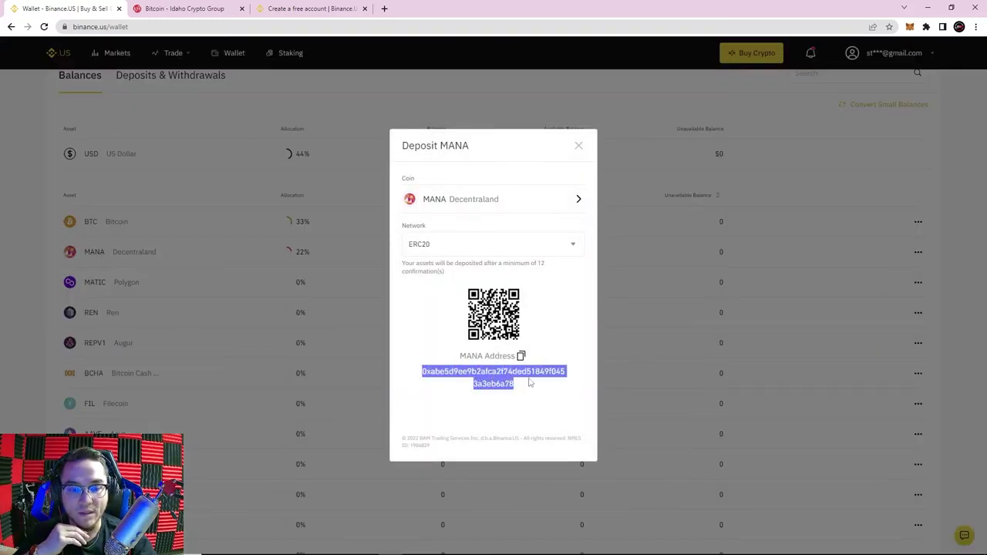
click(673, 324)
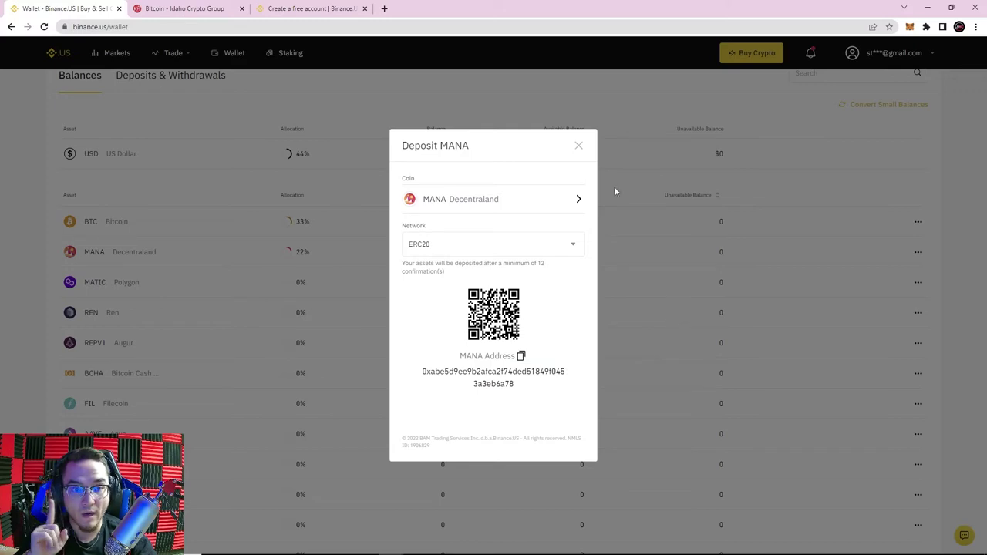
click(579, 145)
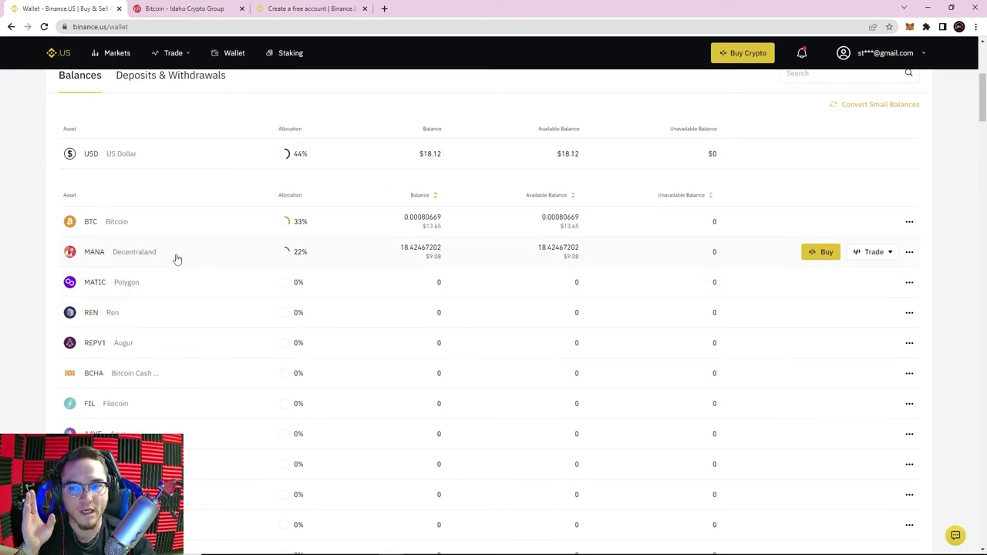
Reopen the MANA deposit details on the ERC20 network, highlight the whole address again, and close the dialog.
click(910, 253)
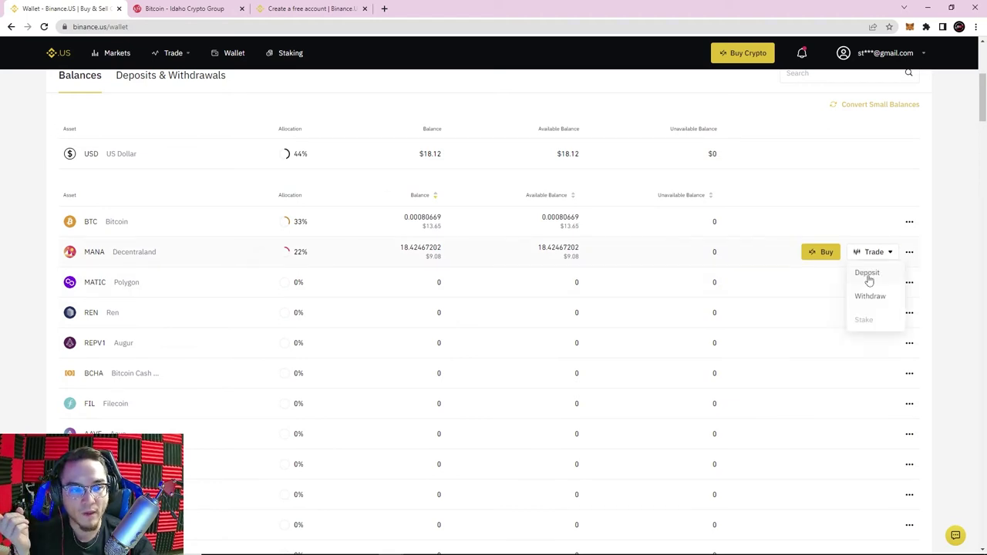
click(867, 276)
drag(423, 372, 568, 396)
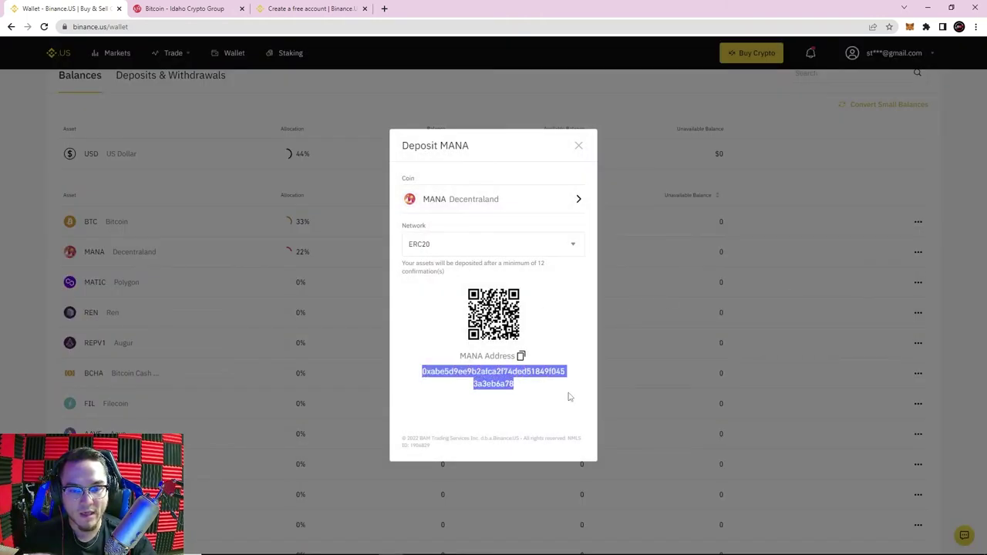
click(578, 146)
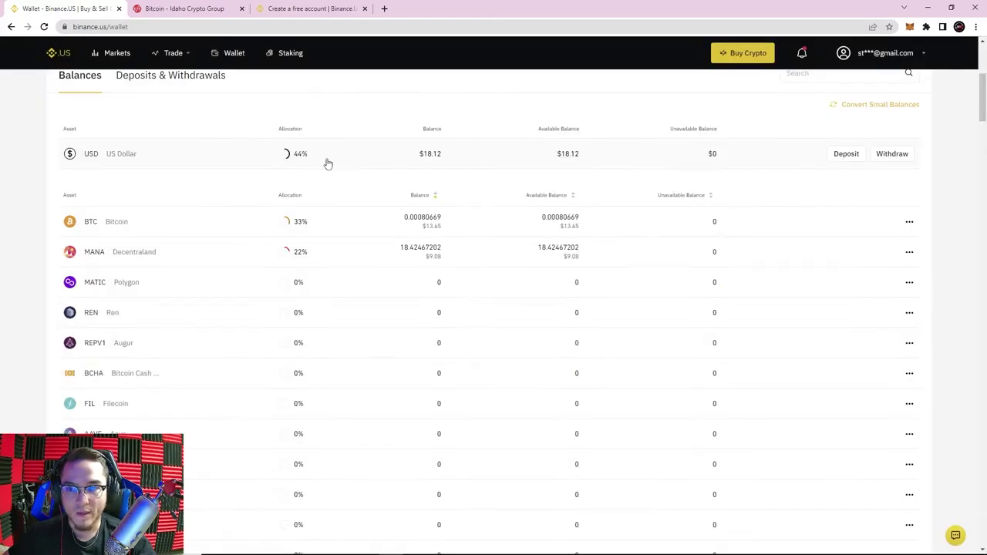
Search the wallet balances for "eth", and open the deposit details for Ethereum.
scroll(579, 162, up, 1)
click(794, 171)
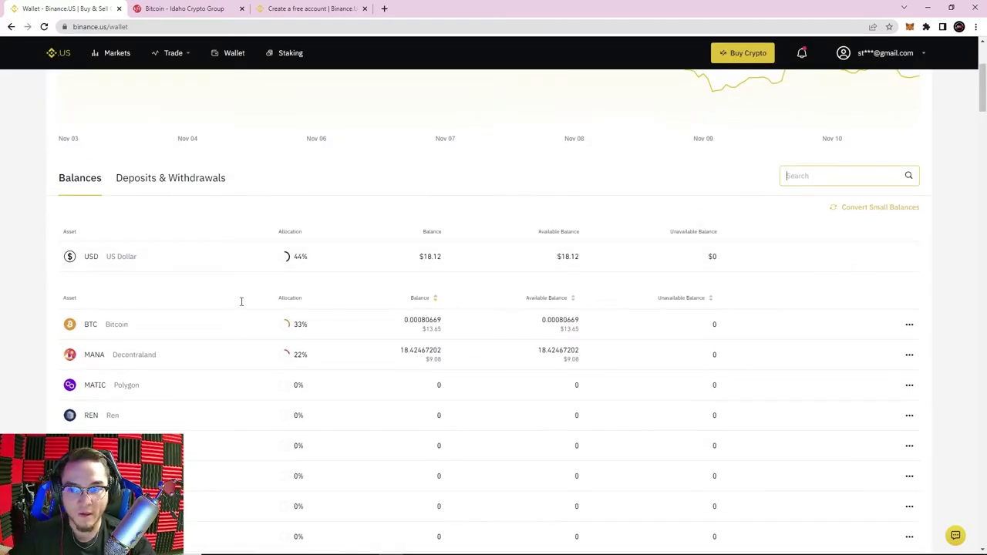
text(eth)
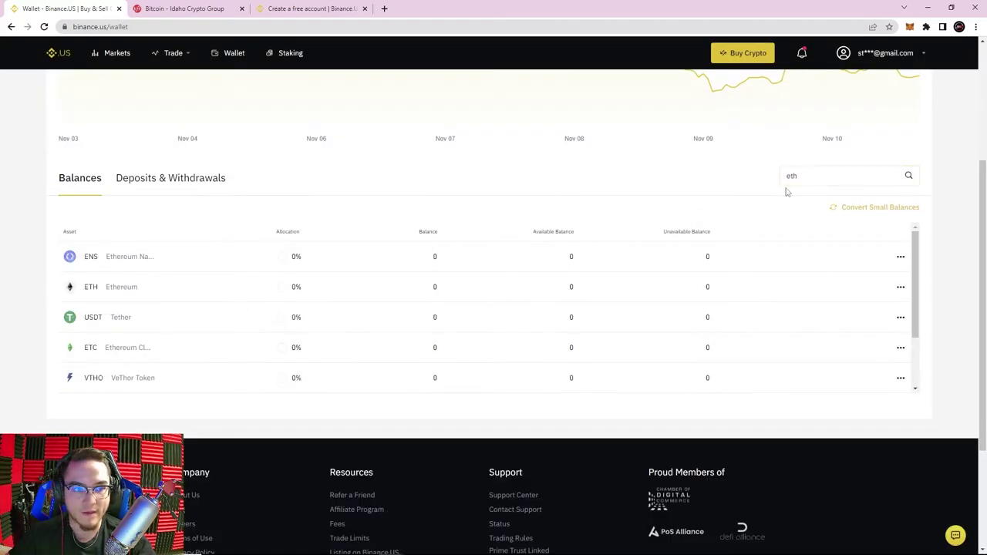
click(901, 286)
click(858, 308)
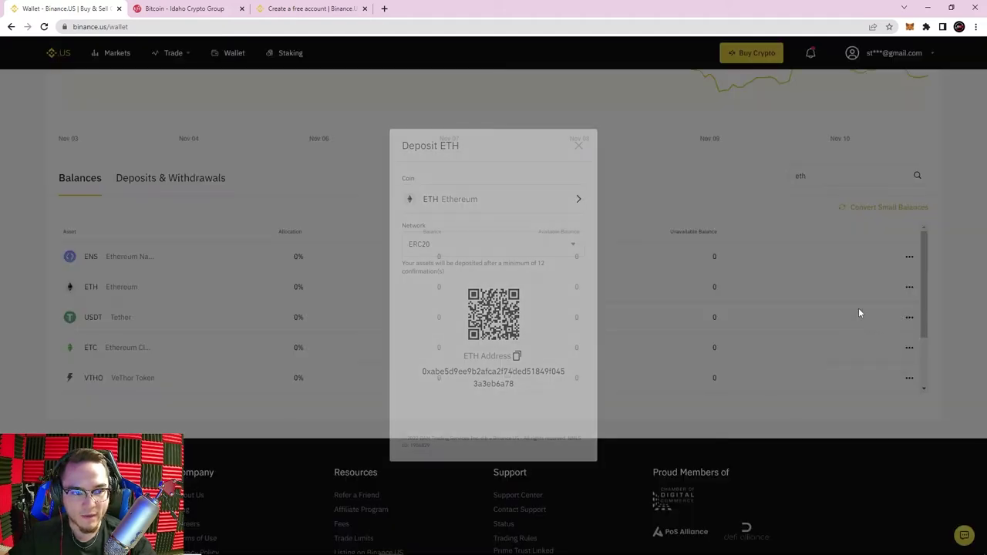
Highlight the full ETH deposit address to compare it with the MANA one, and close the deposit dialog.
drag(414, 371, 585, 391)
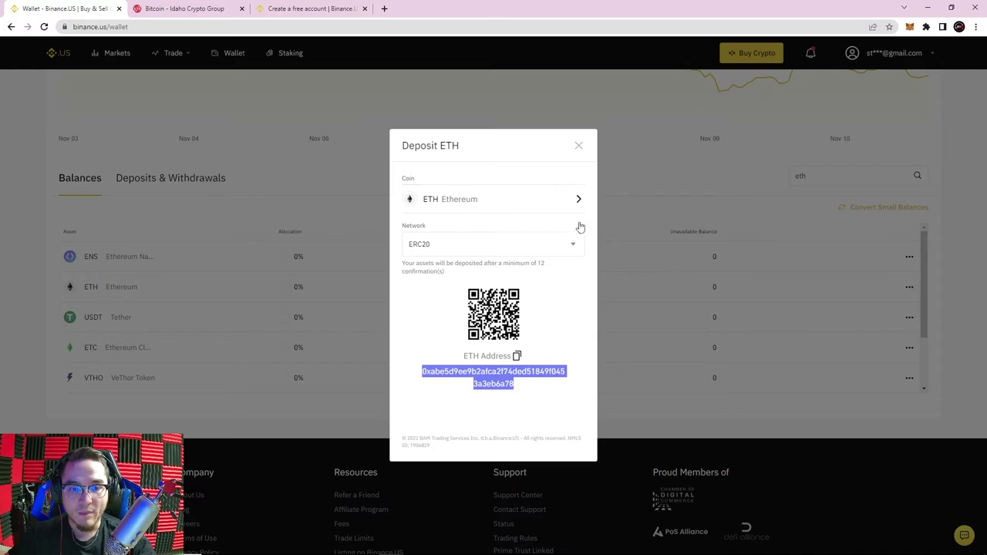
click(576, 148)
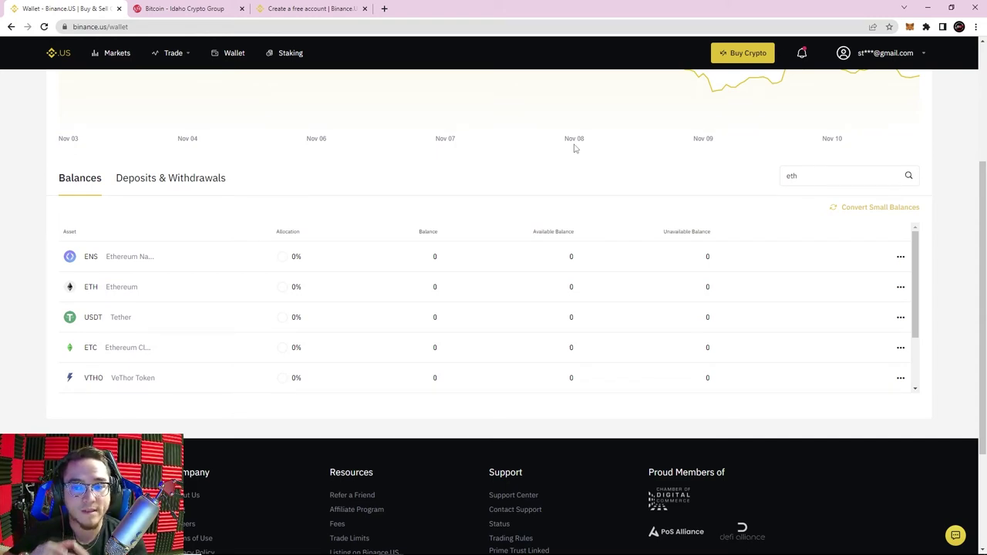
double_click(826, 179)
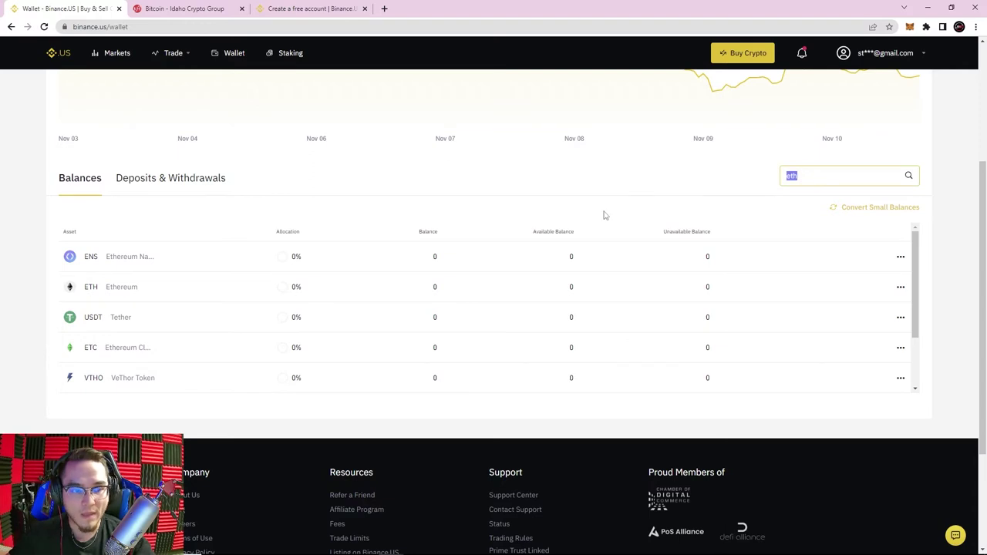
click(607, 169)
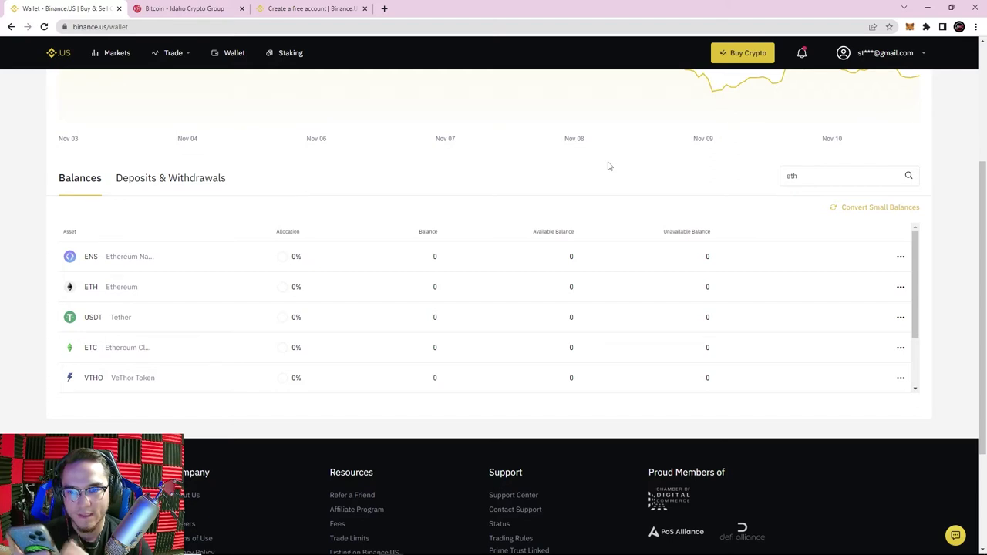
Reopen the Ethereum deposit details from the filtered balances, and highlight the ETH address beneath the QR code.
scroll(608, 166, up, 1)
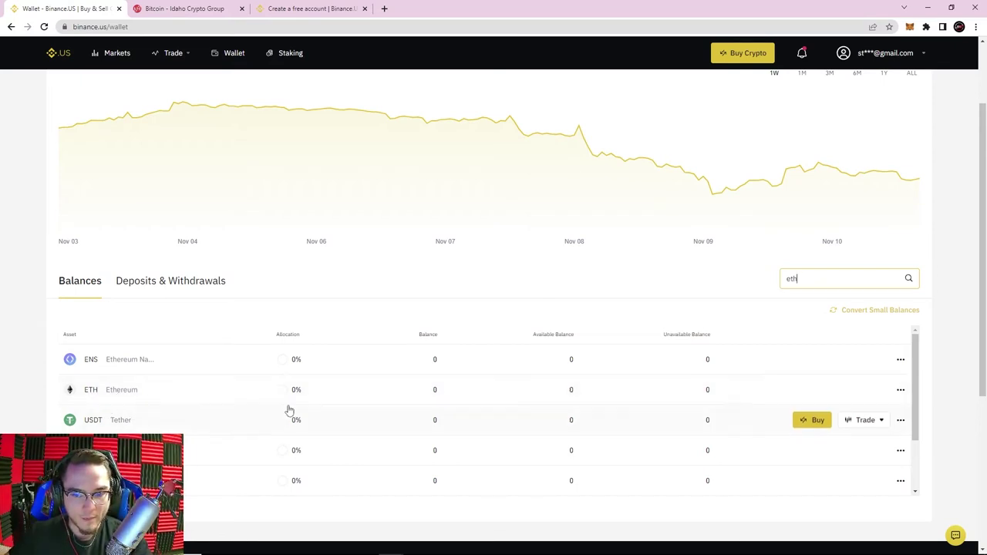
click(901, 389)
click(858, 410)
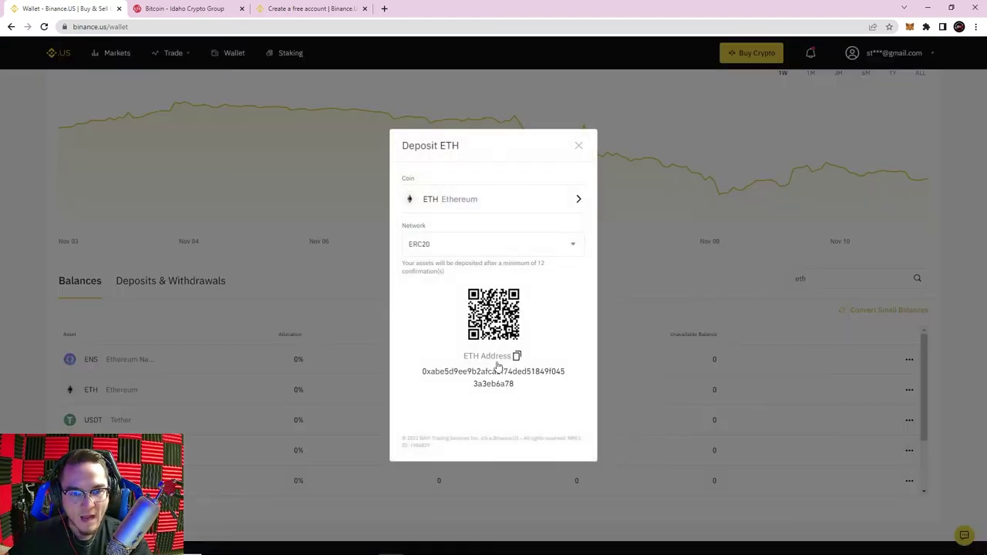
drag(419, 373, 581, 385)
click(552, 372)
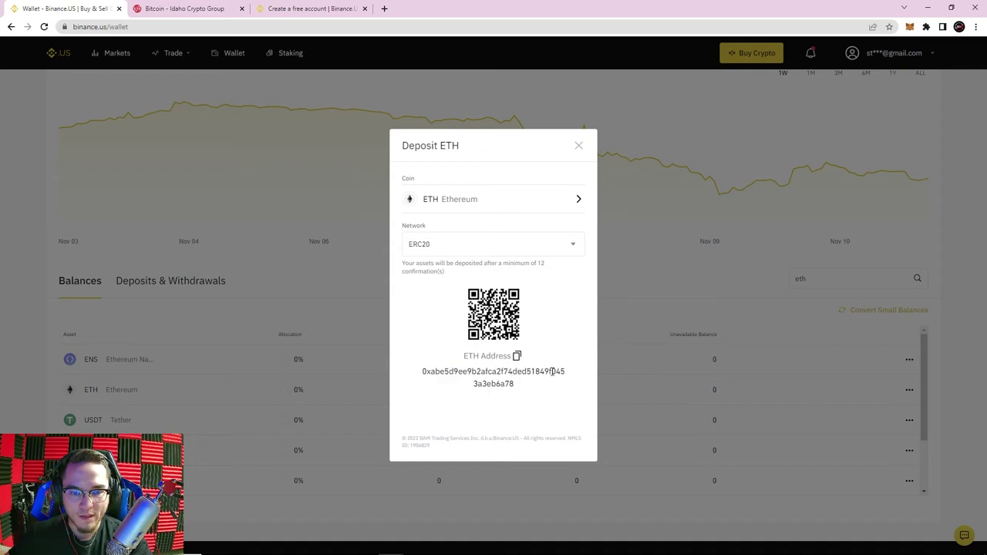
drag(421, 375, 566, 372)
click(542, 392)
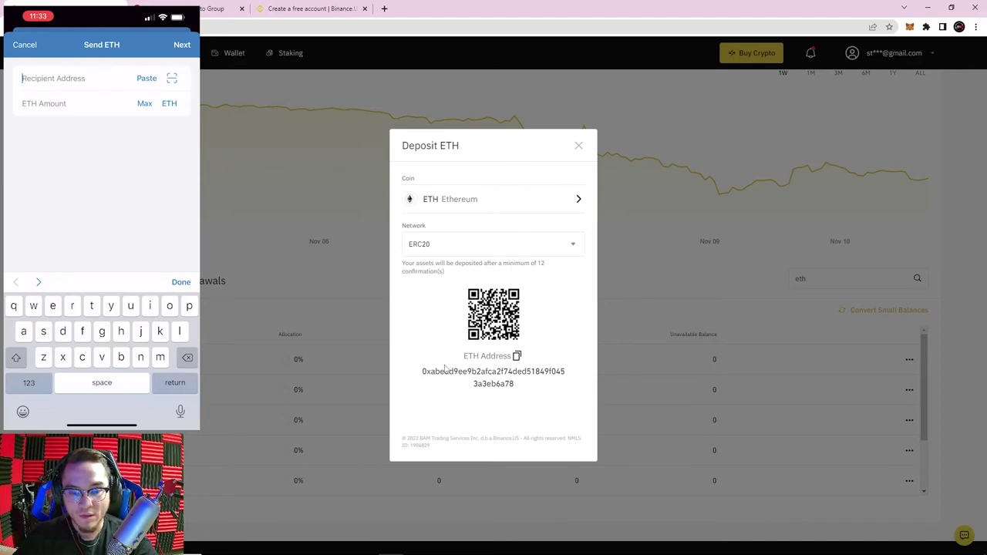
Highlight the complete two-line ETH deposit address, and copy it from the deposit dialog.
drag(422, 373, 558, 387)
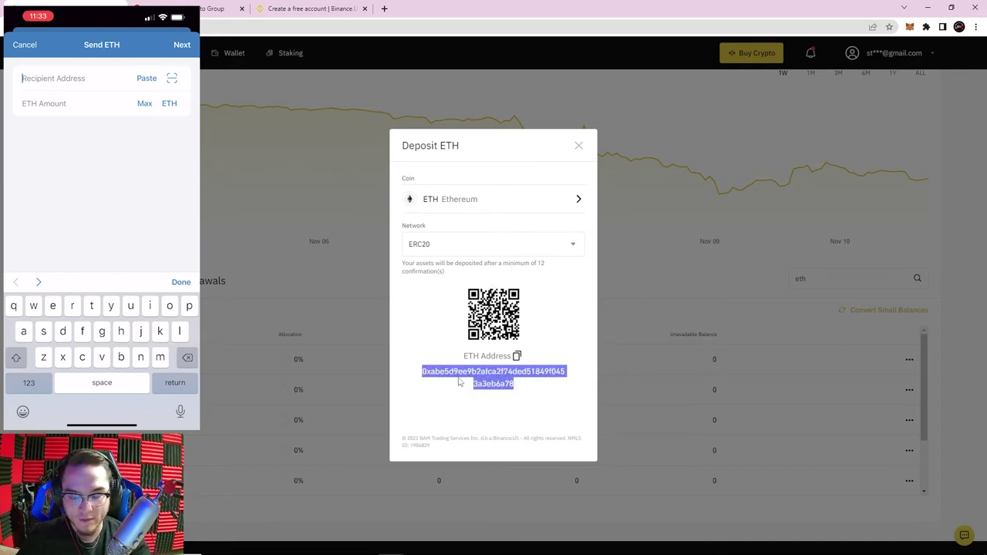
click(492, 369)
double_click(491, 369)
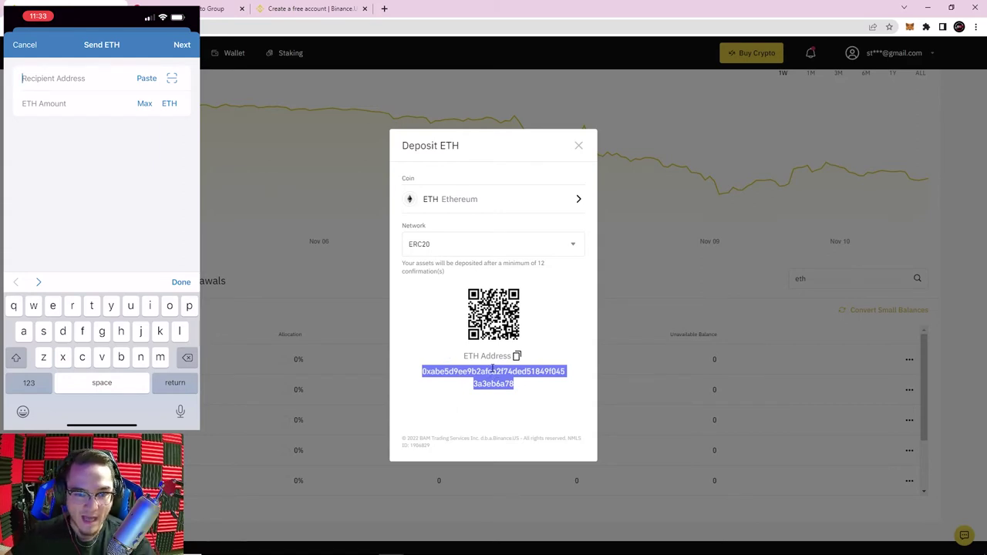
click(537, 345)
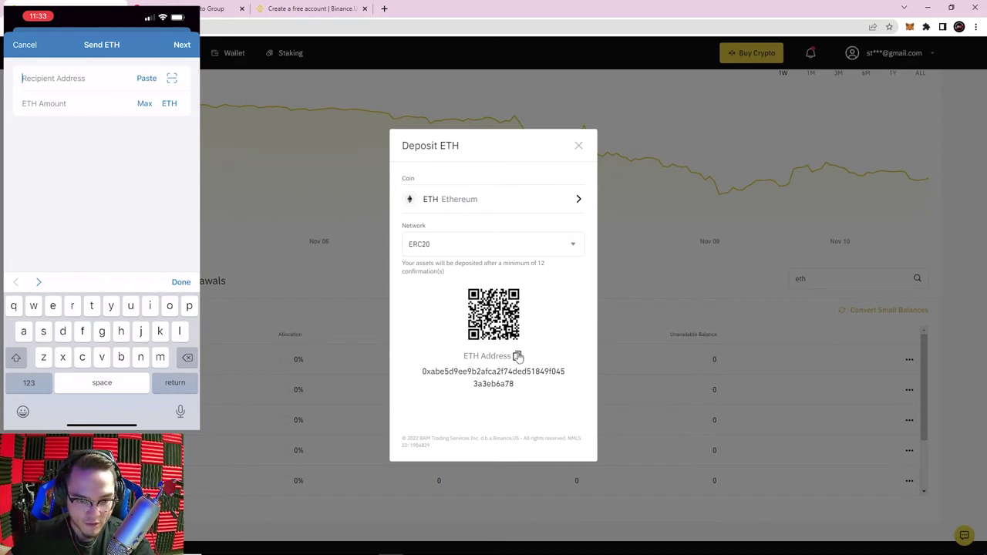
click(517, 356)
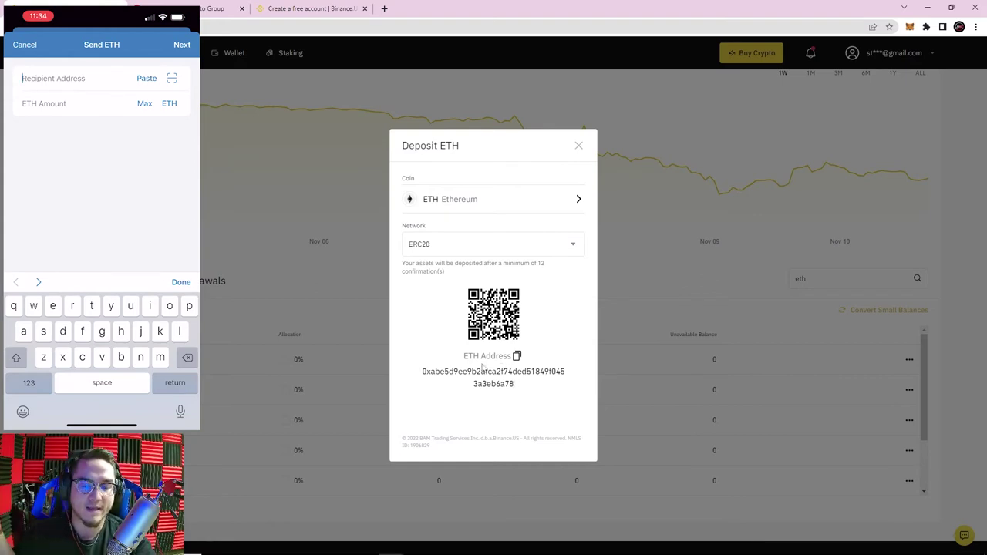
drag(419, 371, 537, 391)
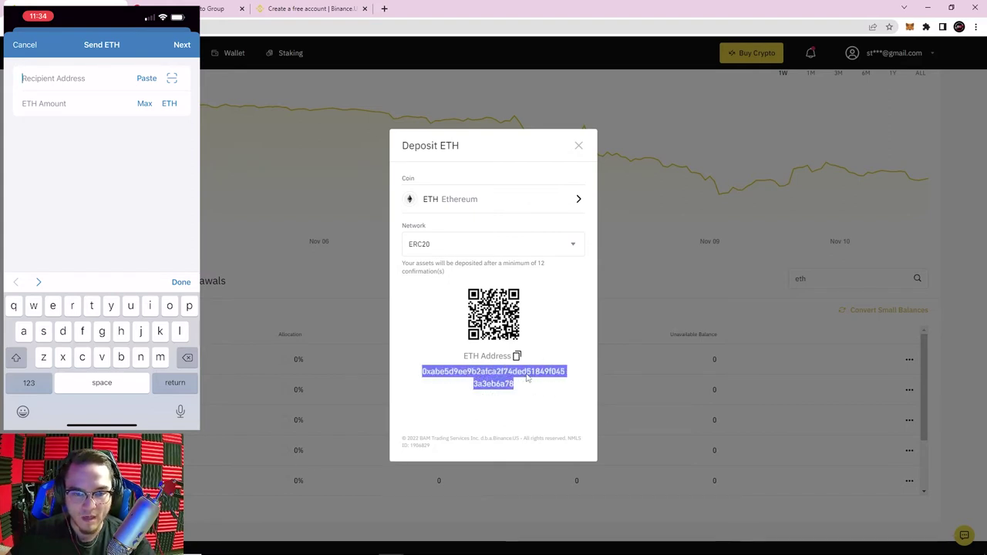
click(516, 356)
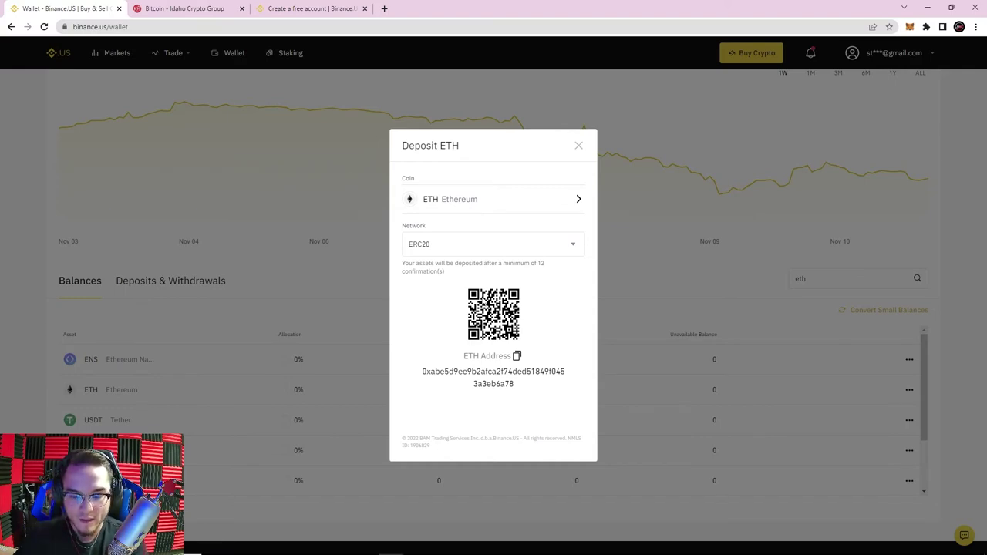
In the phone wallet's Send ETH form, scan the deposit QR code as recipient address and compare its first and last characters with the dialog's address.
key(BackSpace)
click(171, 78)
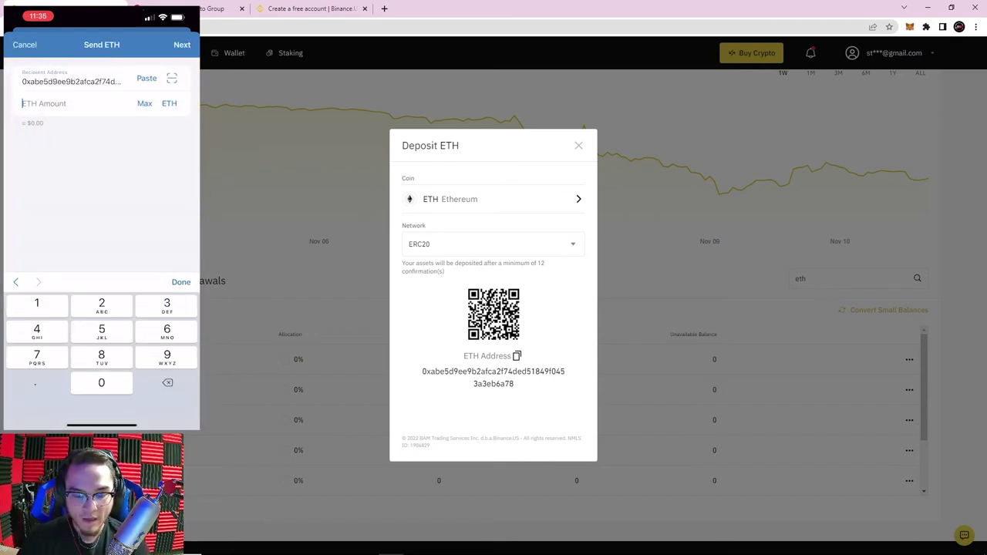
click(77, 81)
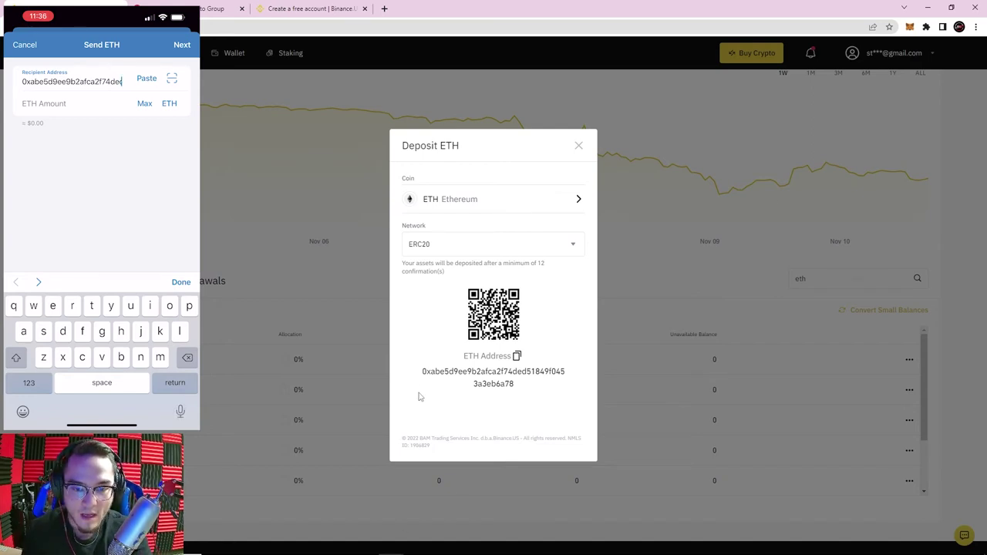
mouse_move(422, 371)
mouse_down()
mouse_move(441, 376)
mouse_move(432, 383)
mouse_up()
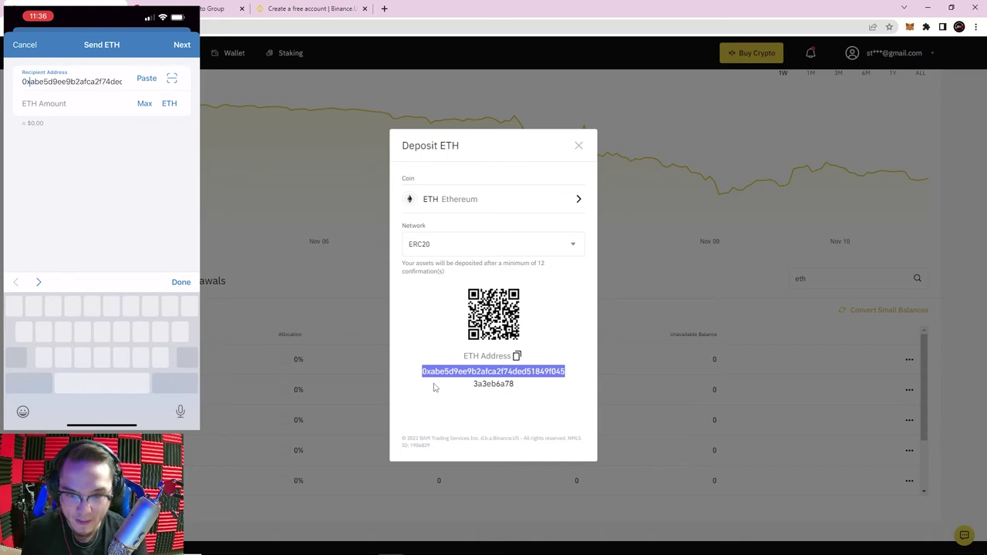
drag(494, 384, 535, 406)
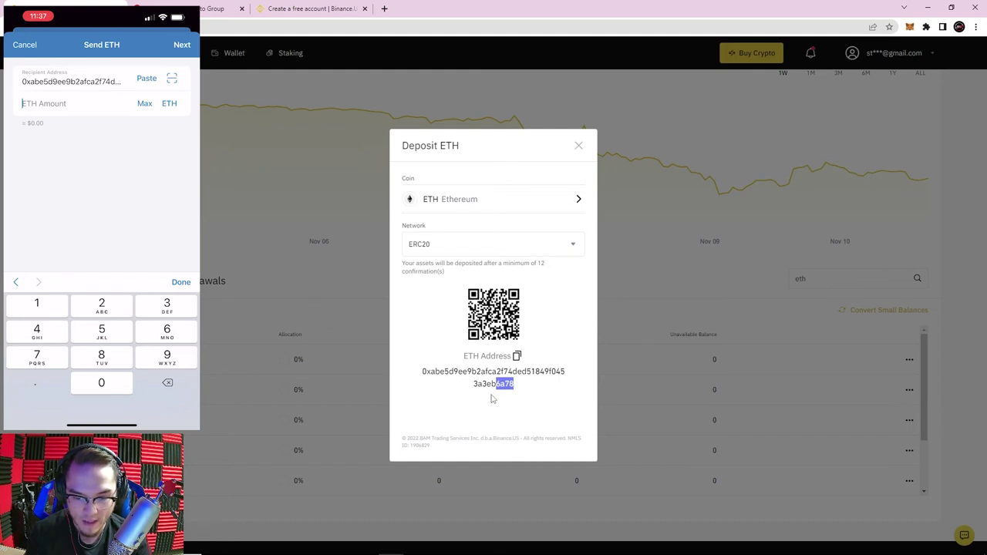
Clear the trial amount of 2 ETH, set the amount to 300 USD instead, and send the ETH transfer.
text(2)
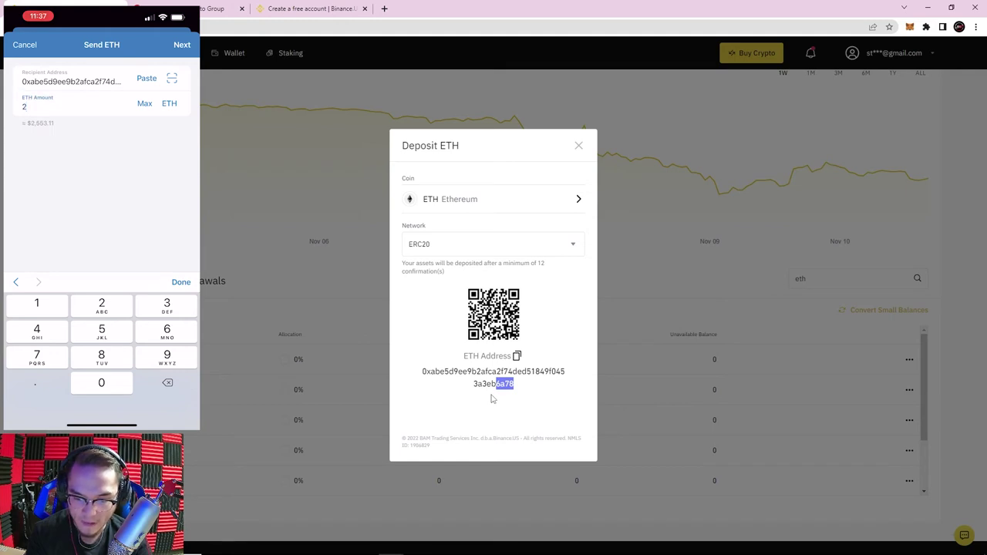
key(BackSpace)
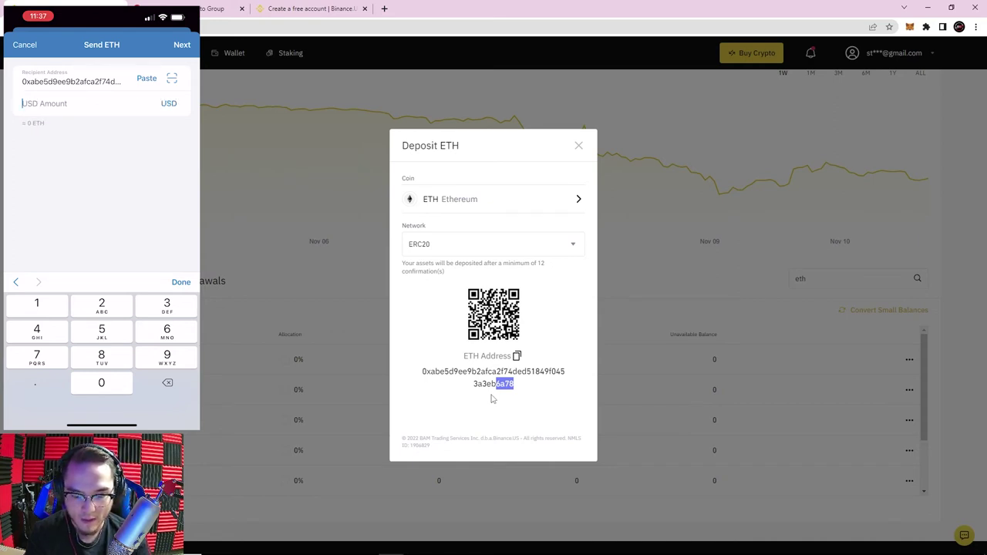
text(300)
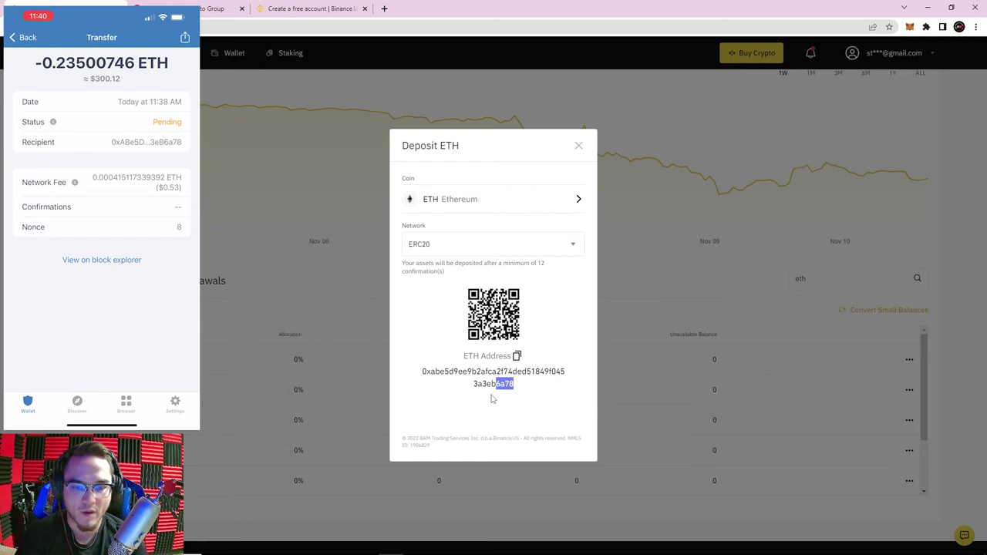
Close the Deposit ETH dialog, and reload the wallet page to refresh the balances.
click(579, 146)
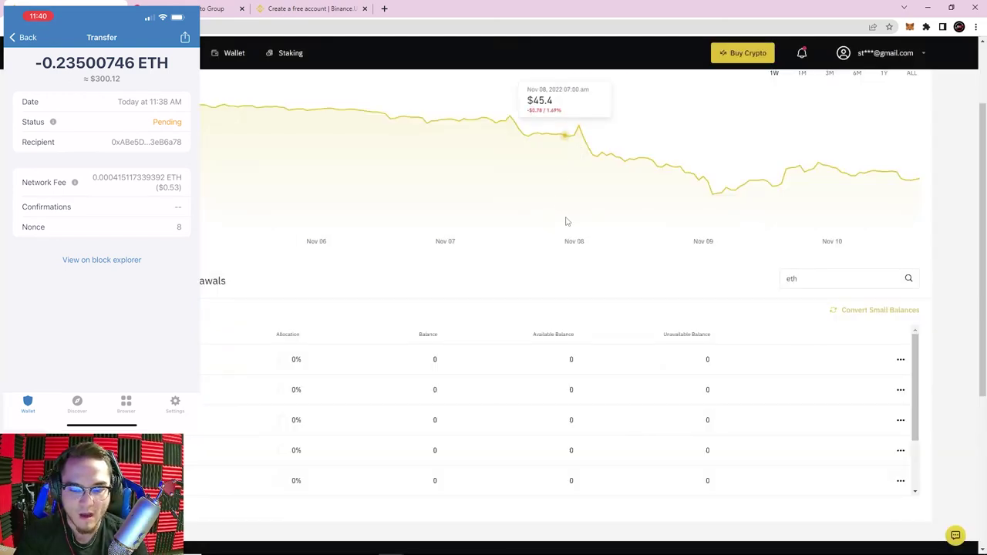
scroll(565, 221, up, 2)
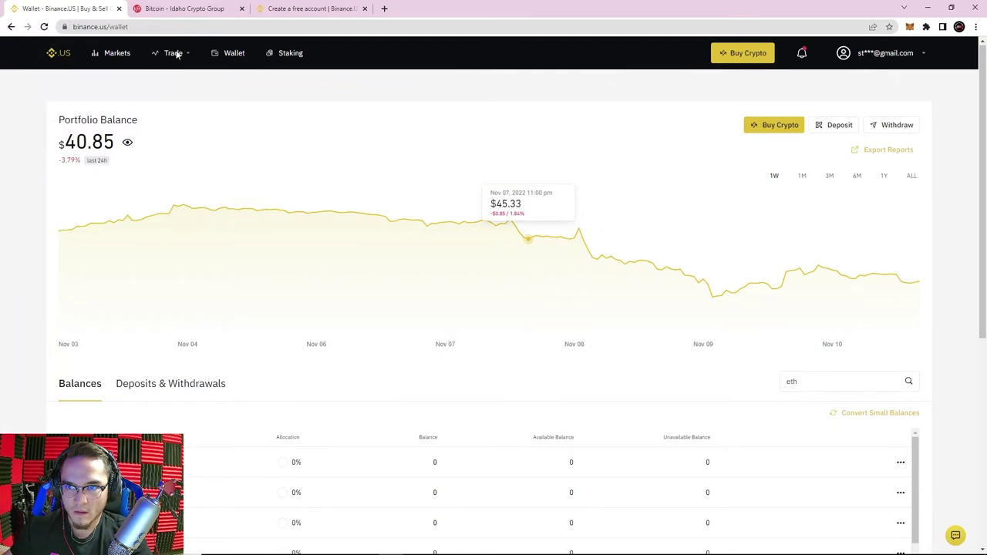
click(215, 54)
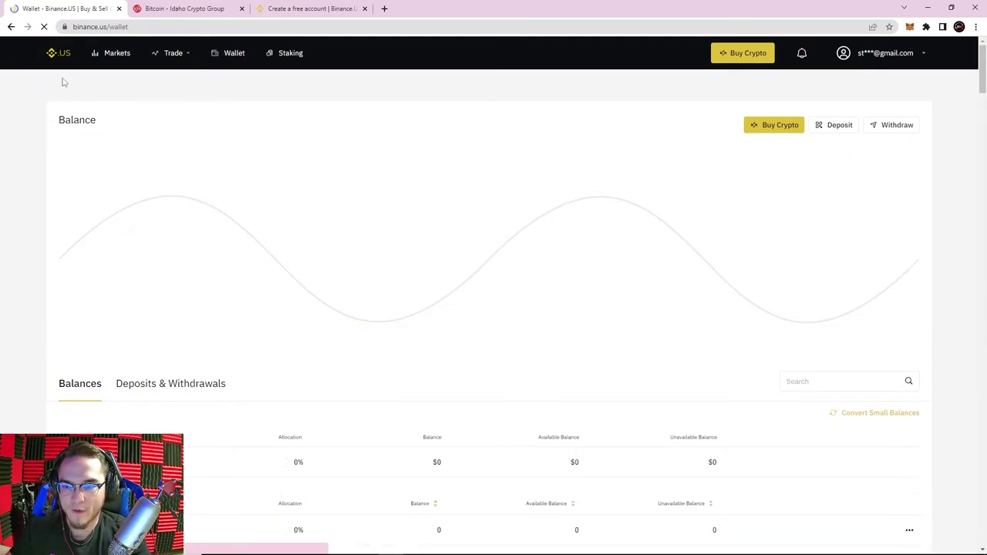
Search the wallet balances for eth, open Ethereum's transaction history, and open the details of its ETH deposit.
scroll(409, 223, down, 3)
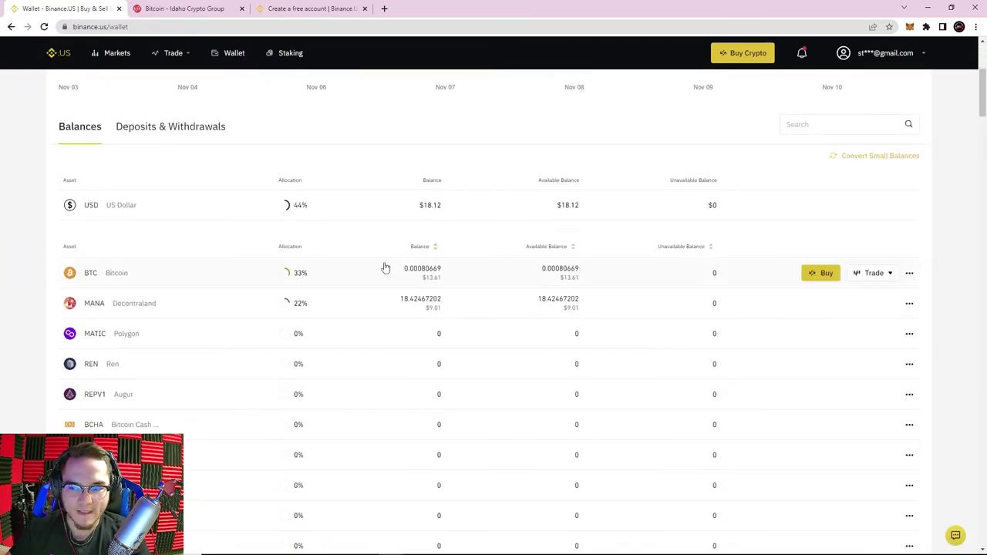
click(824, 129)
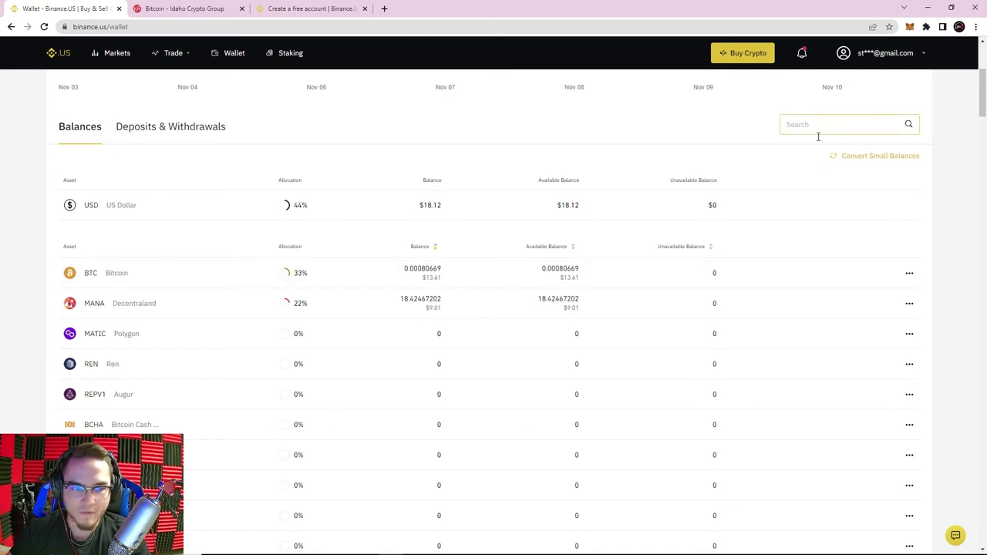
text(eth)
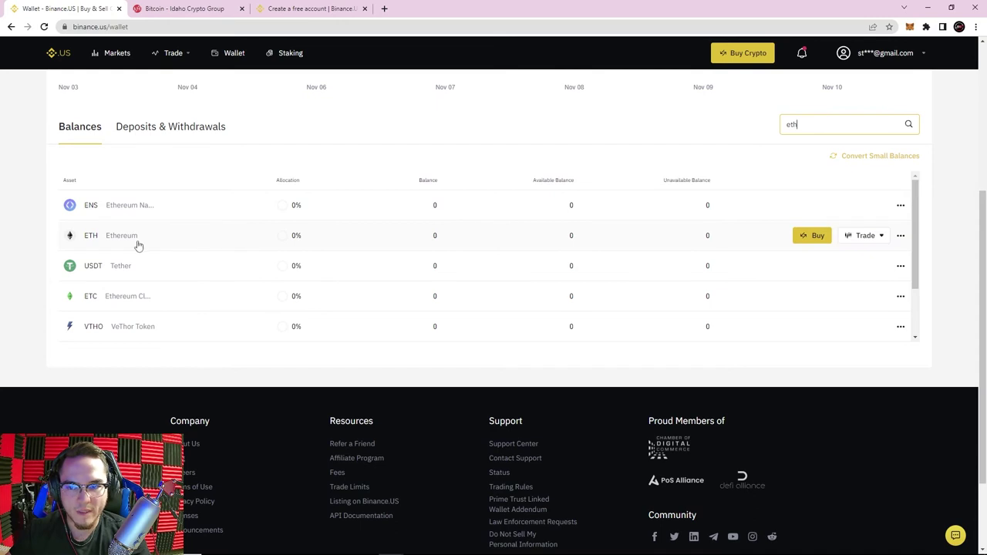
click(99, 238)
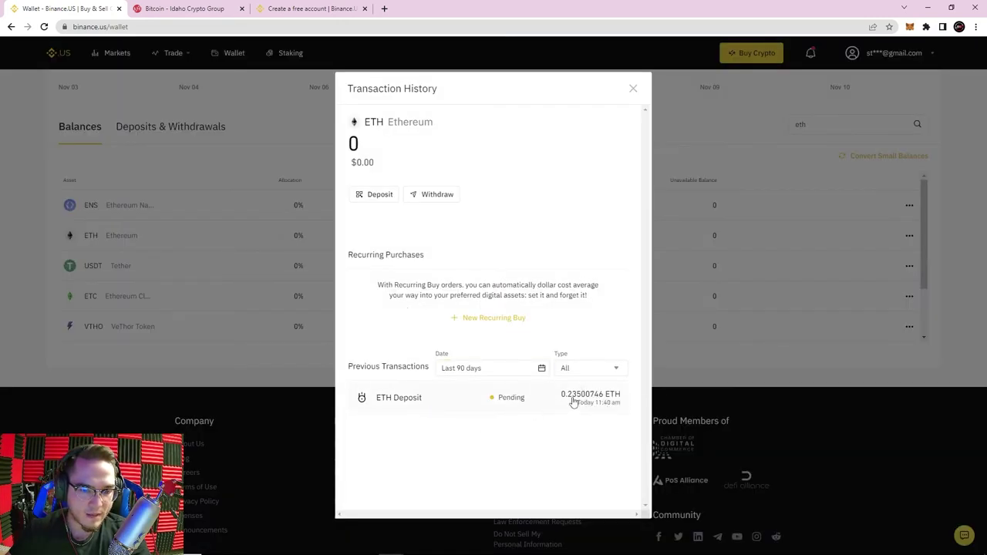
click(521, 404)
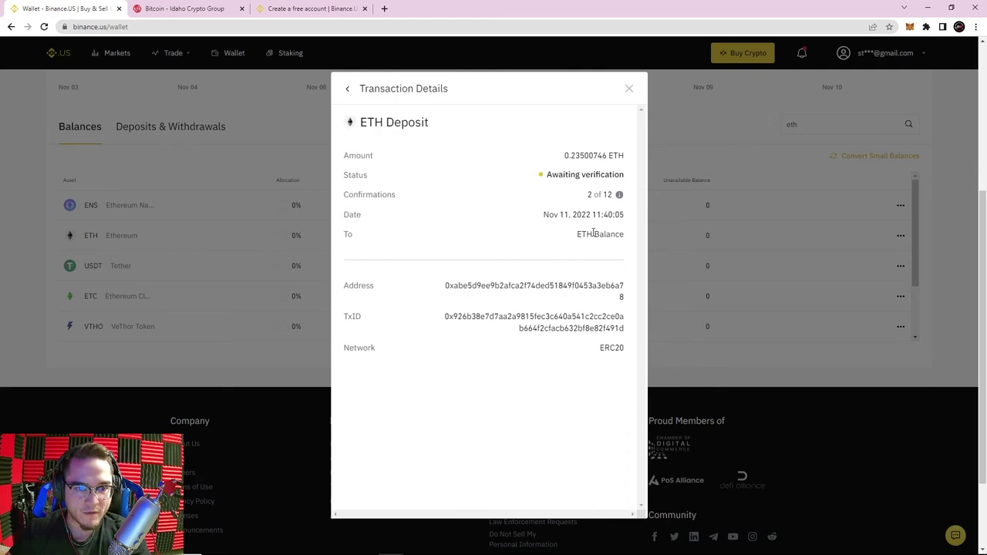
Review the deposit's amount, confirmations, address, TxID and network, and close the transaction details.
drag(575, 198, 617, 195)
click(572, 155)
drag(572, 155, 585, 156)
mouse_move(621, 198)
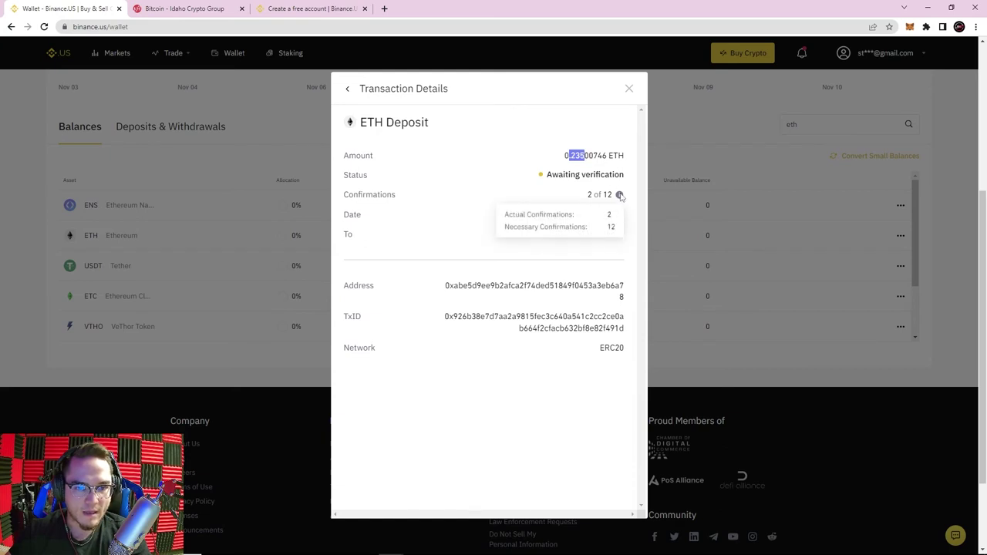
click(585, 204)
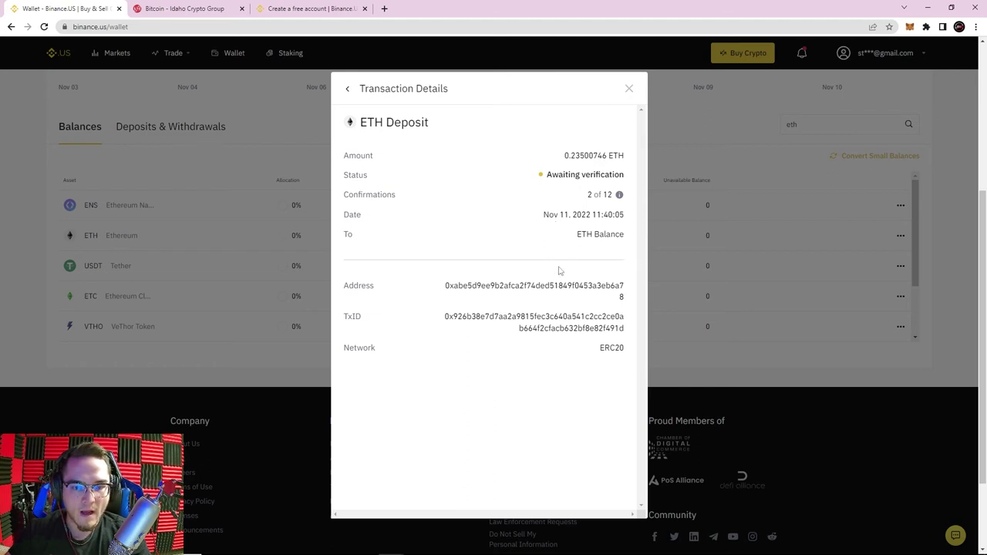
drag(438, 287, 626, 297)
drag(444, 316, 634, 347)
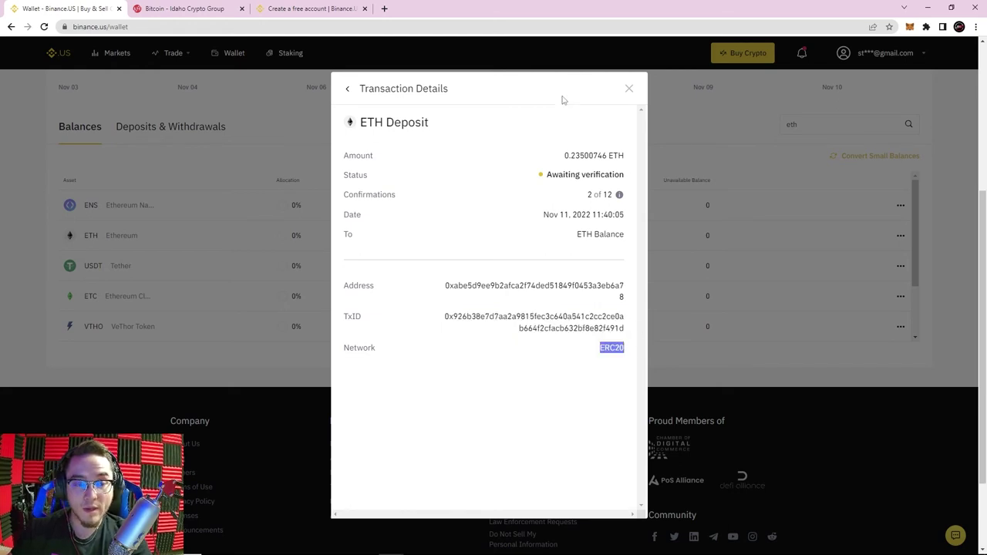
click(630, 92)
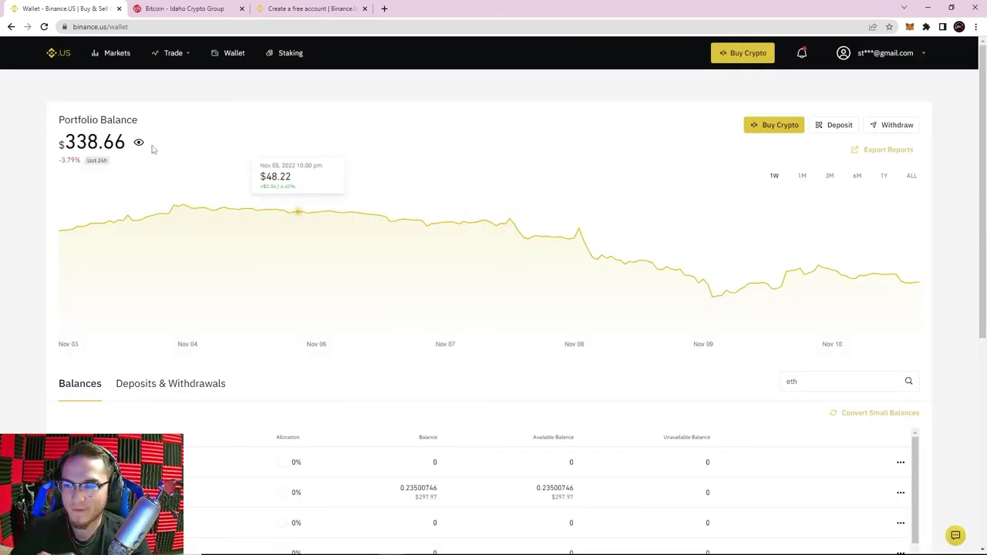
Check the updated portfolio balance and the ETH deposit's status in Ethereum's transaction history, and close the history.
drag(76, 141, 114, 139)
scroll(307, 269, down, 1)
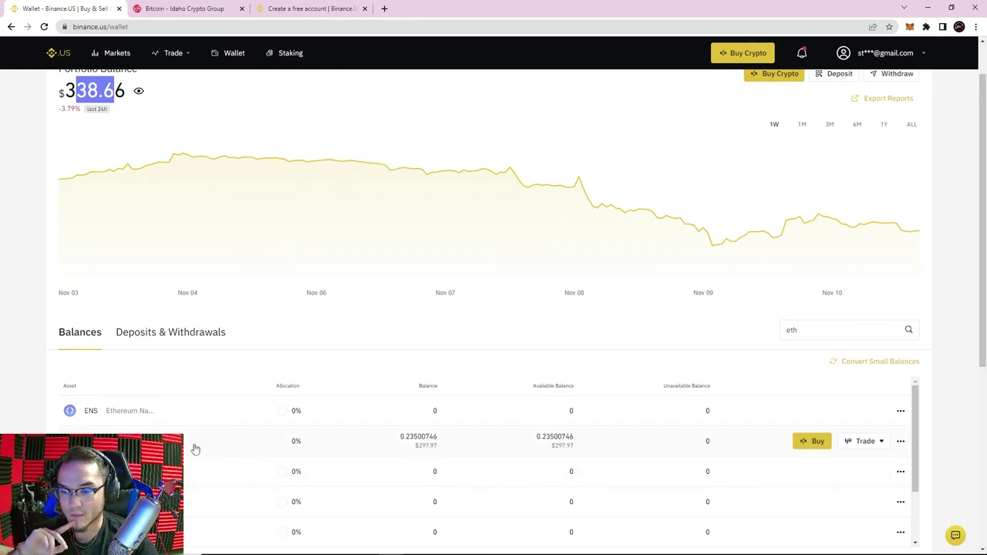
click(540, 444)
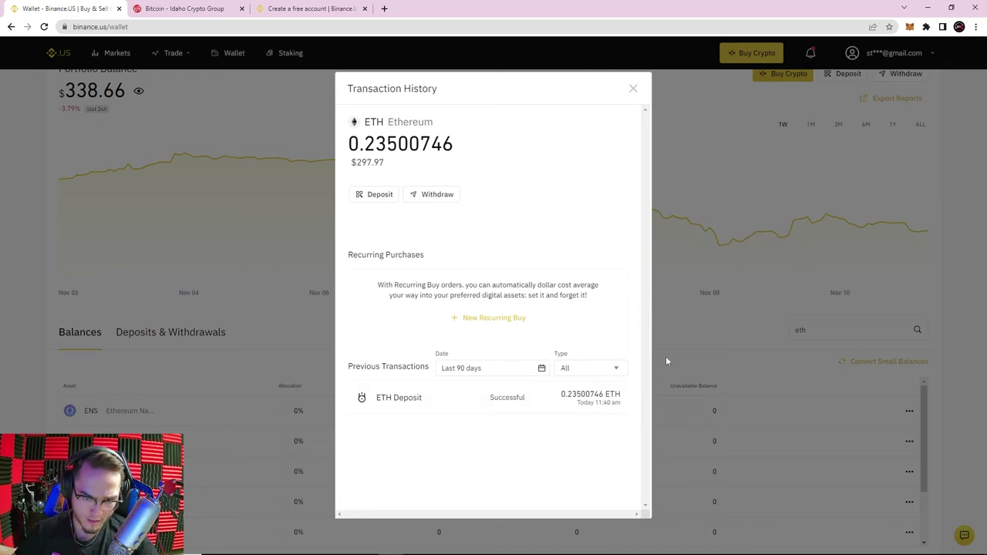
click(631, 91)
Clear the eth filter from the balances search, and look through the full list of coins.
scroll(536, 347, down, 2)
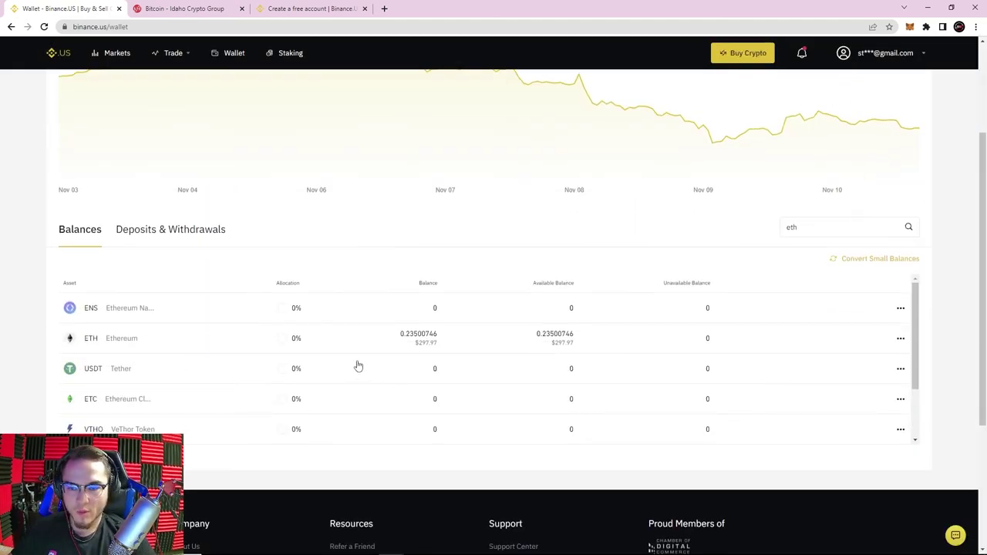
double_click(883, 221)
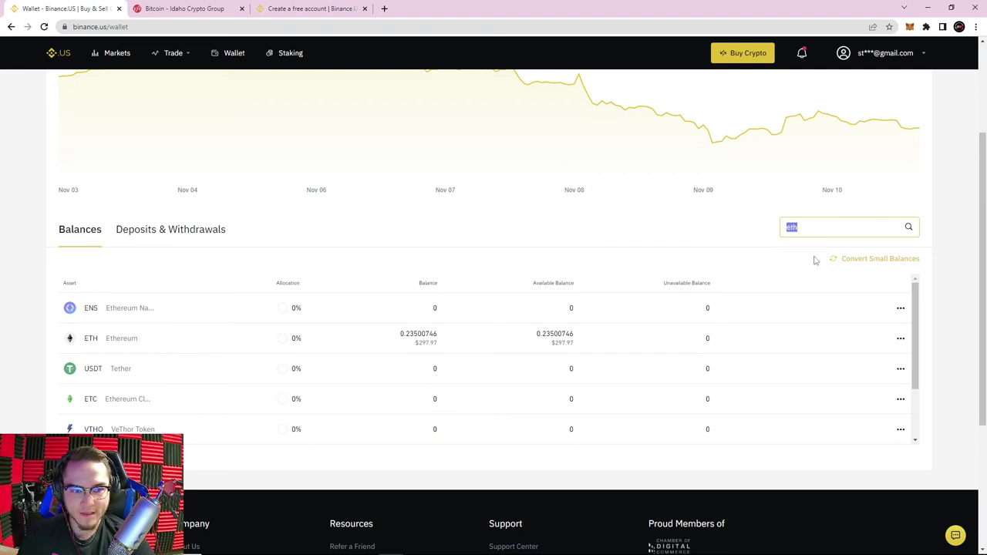
key(BackSpace)
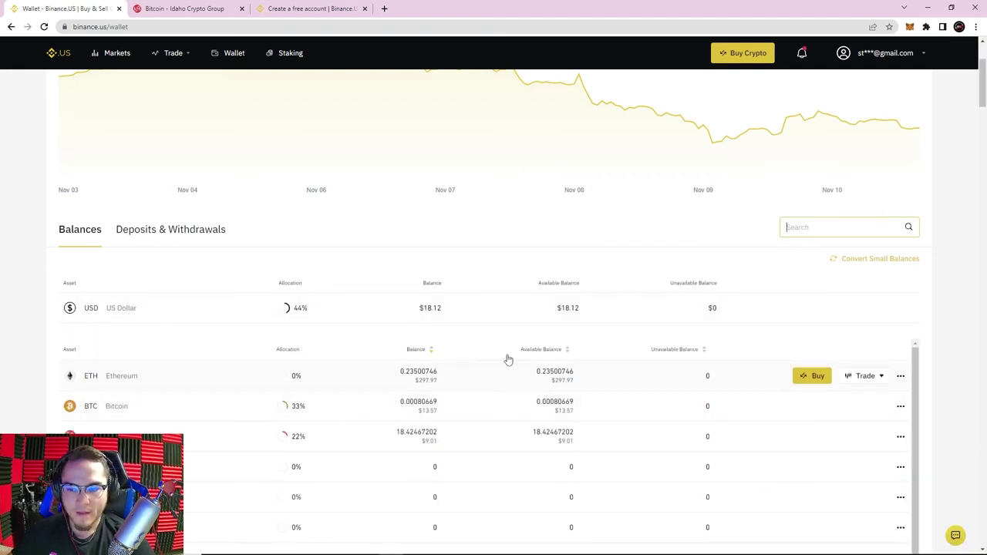
scroll(308, 386, down, 1)
scroll(124, 377, down, 4)
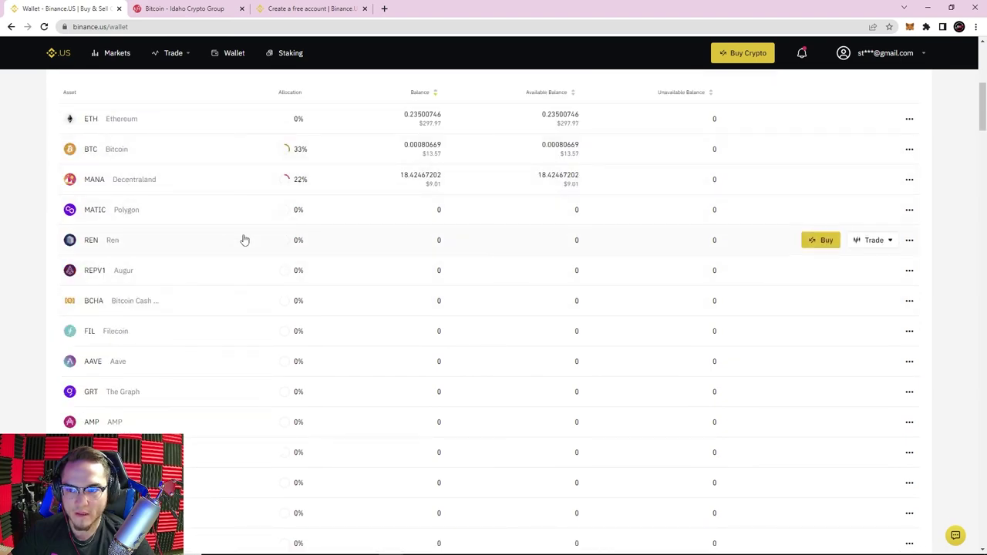
scroll(298, 399, down, 4)
scroll(735, 169, up, 11)
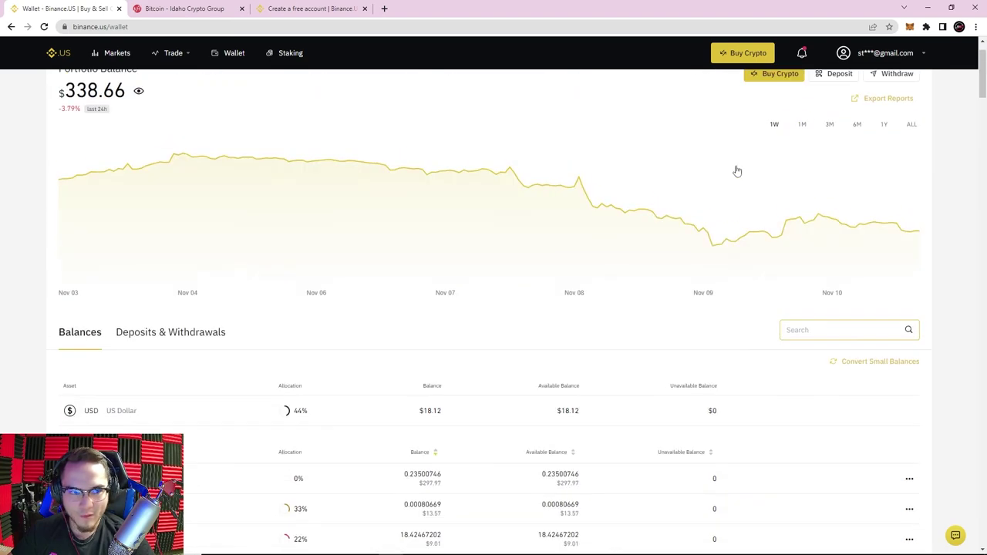
Search the balances for doge, open Dogecoin's deposit dialog, and highlight its complete DOGE deposit address.
text(doge)
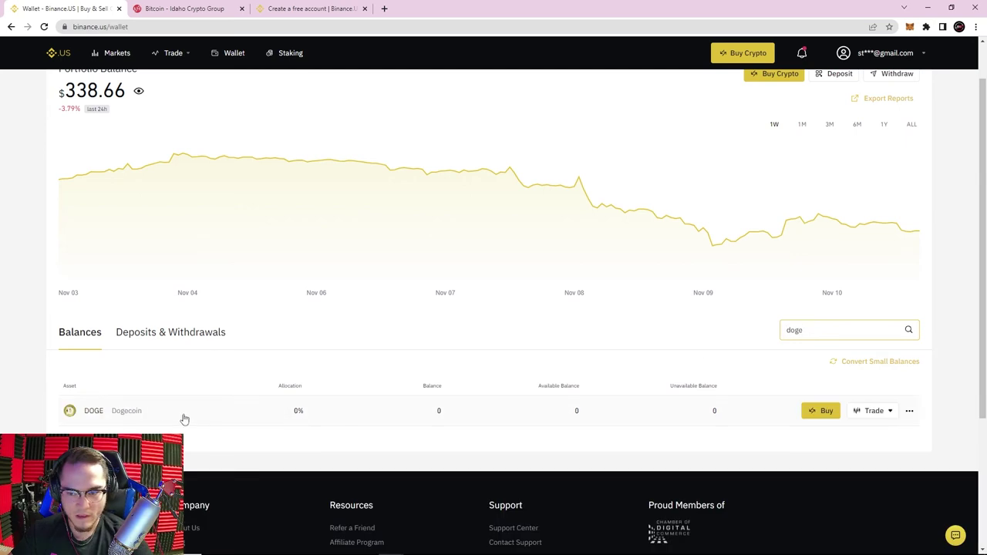
click(165, 415)
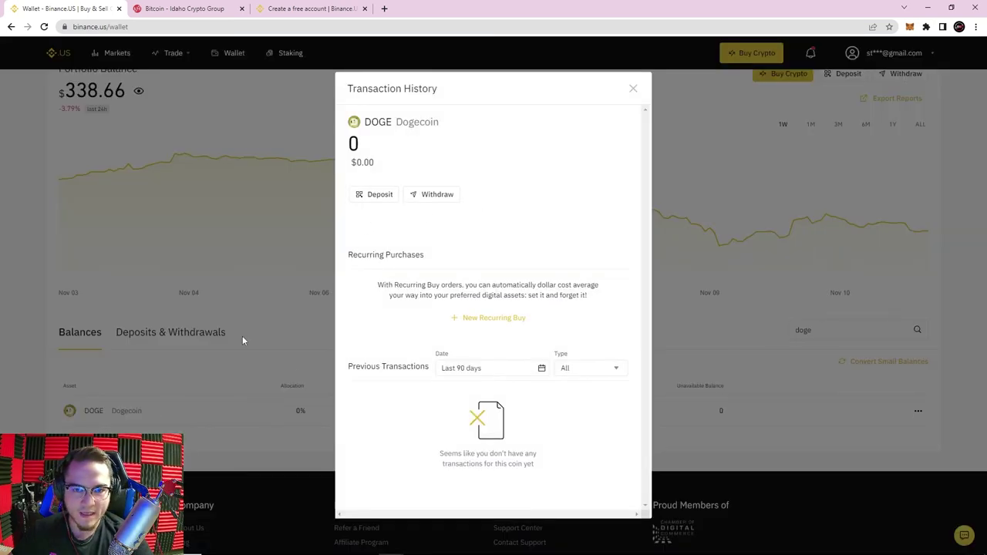
click(376, 197)
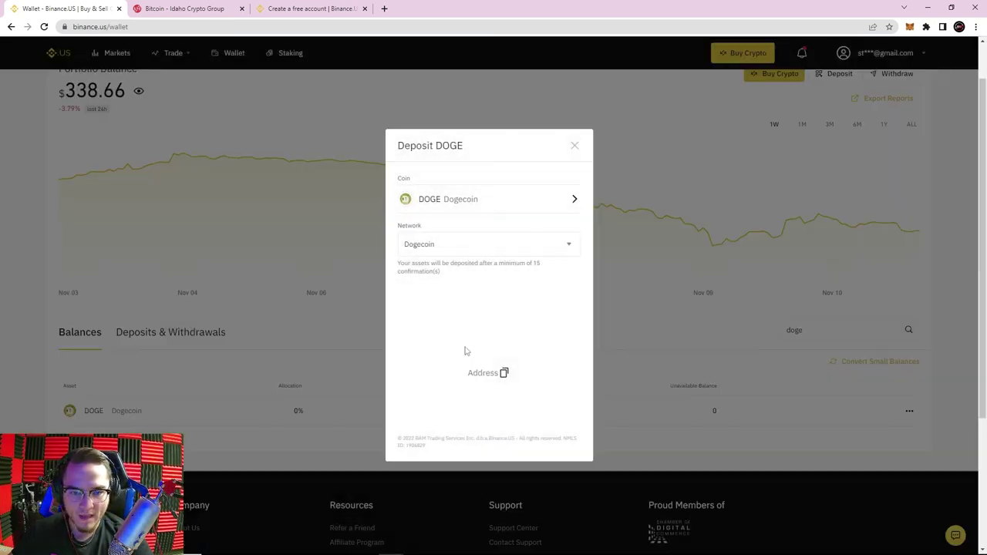
drag(417, 370, 574, 394)
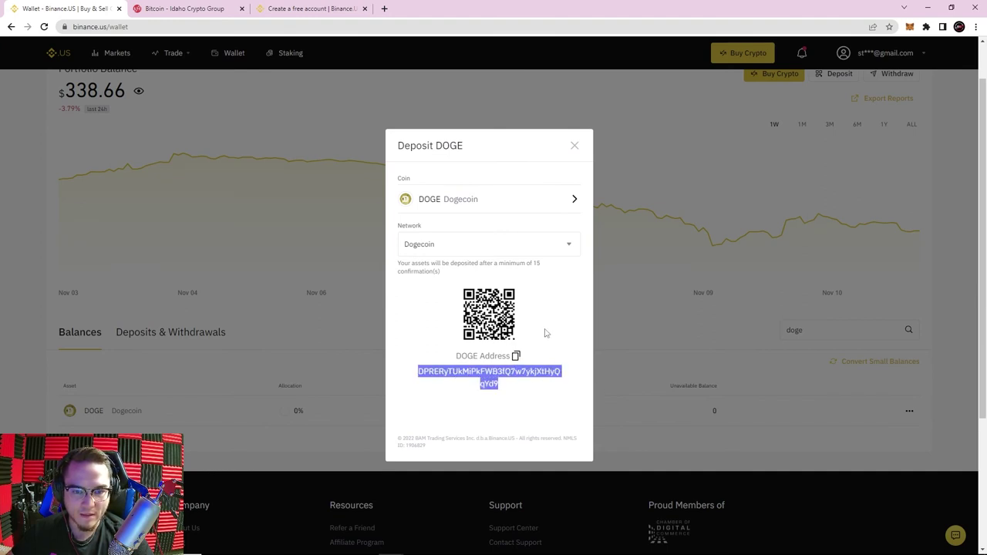
click(446, 292)
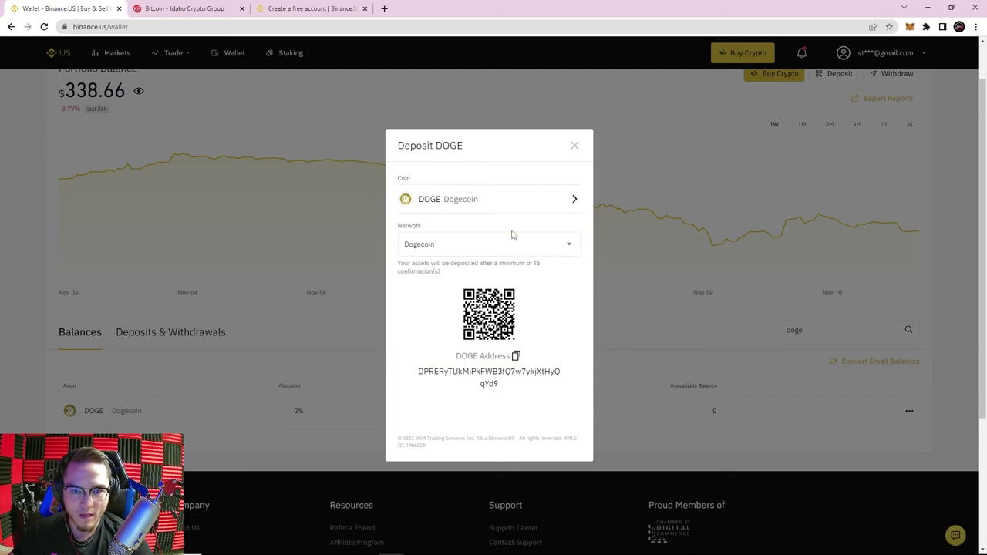
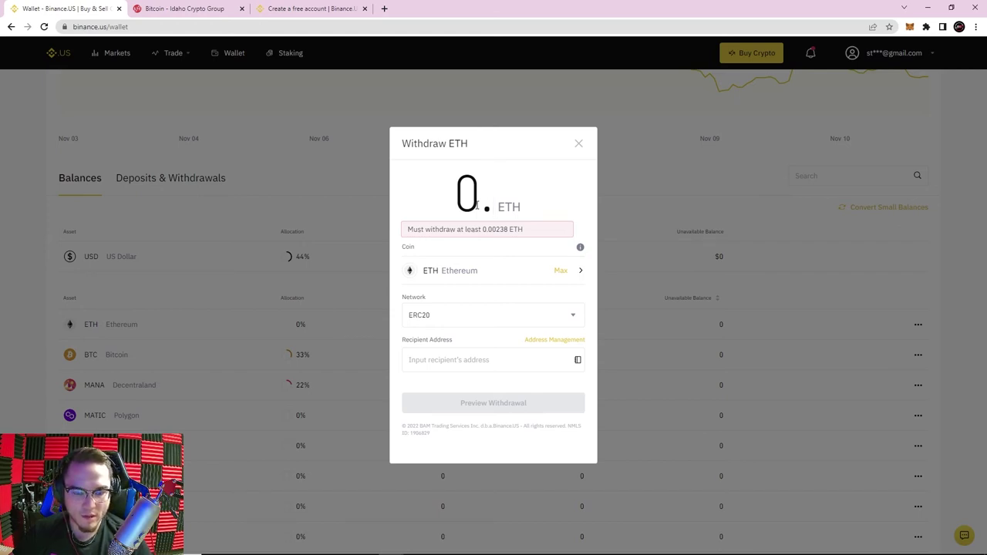
Fill in the ETH withdrawal with an amount of 0.00238 ETH, the ERC20 network and the copied recipient wallet address.
text(00238)
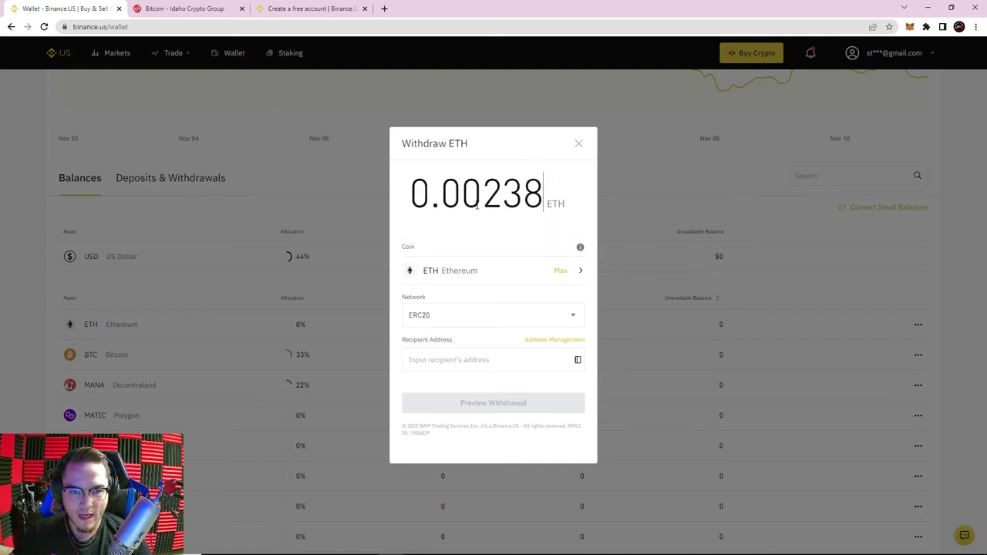
click(437, 355)
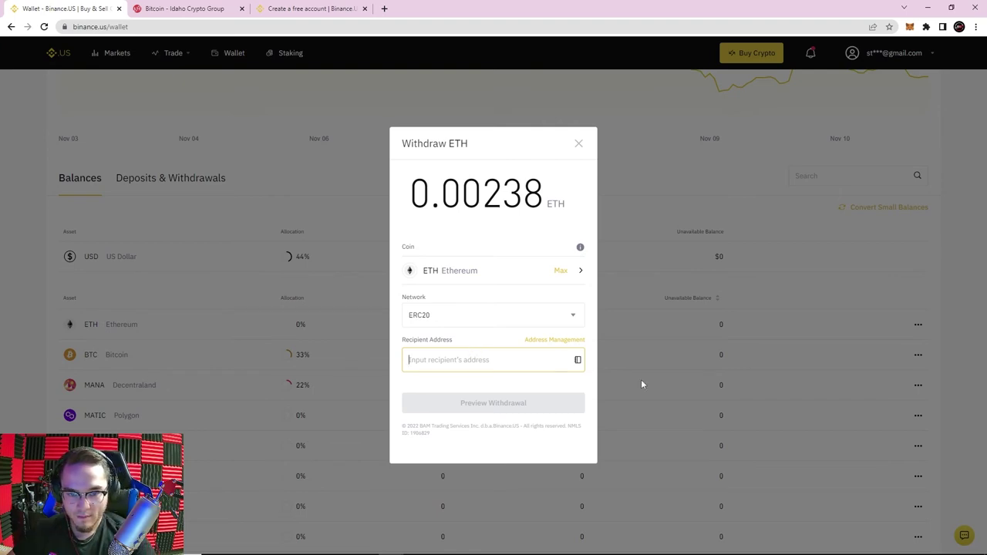
key(ctrl+v)
click(451, 314)
click(436, 311)
click(436, 314)
click(450, 347)
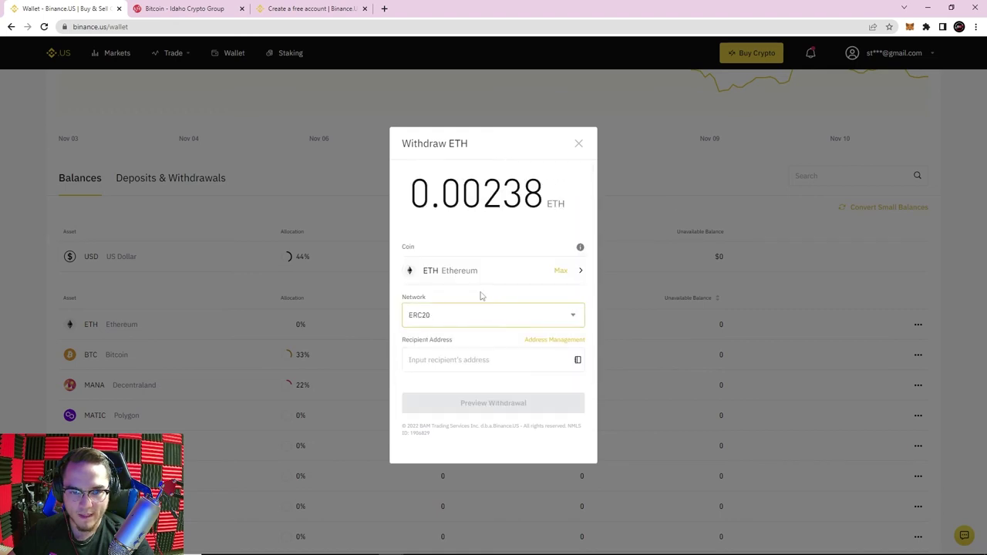
click(471, 358)
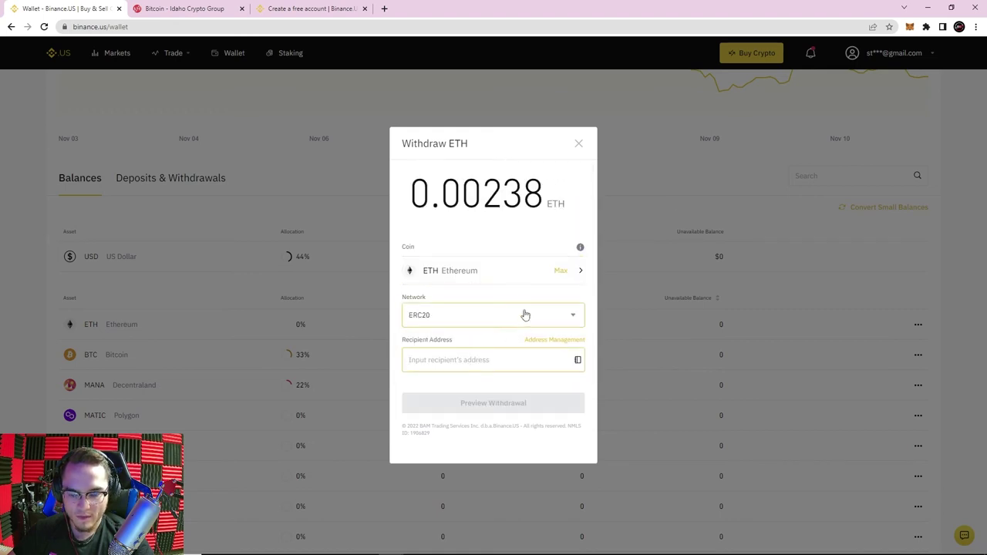
key(ctrl+v)
click(540, 388)
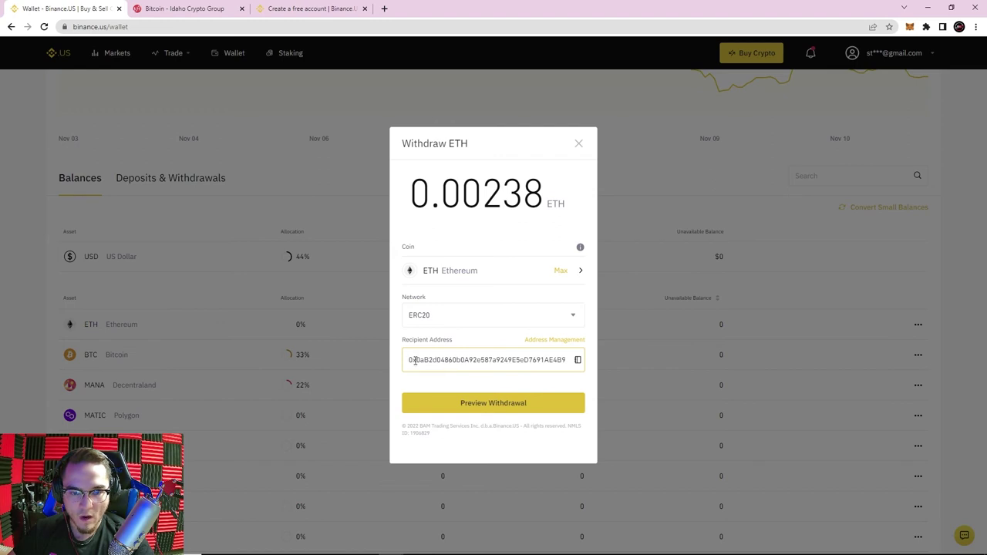
Check the first and last characters of the recipient address, and preview the ETH withdrawal.
drag(409, 360, 426, 360)
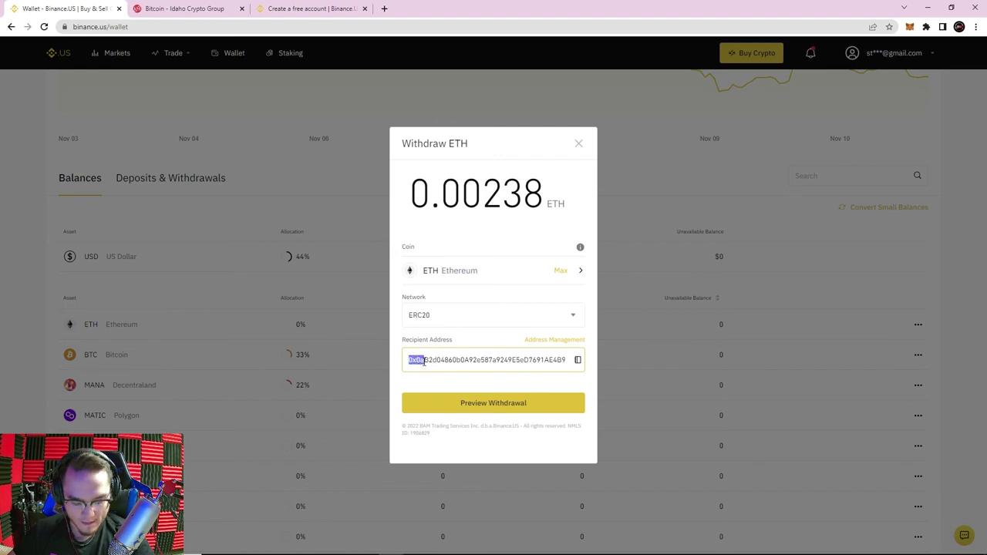
key(End)
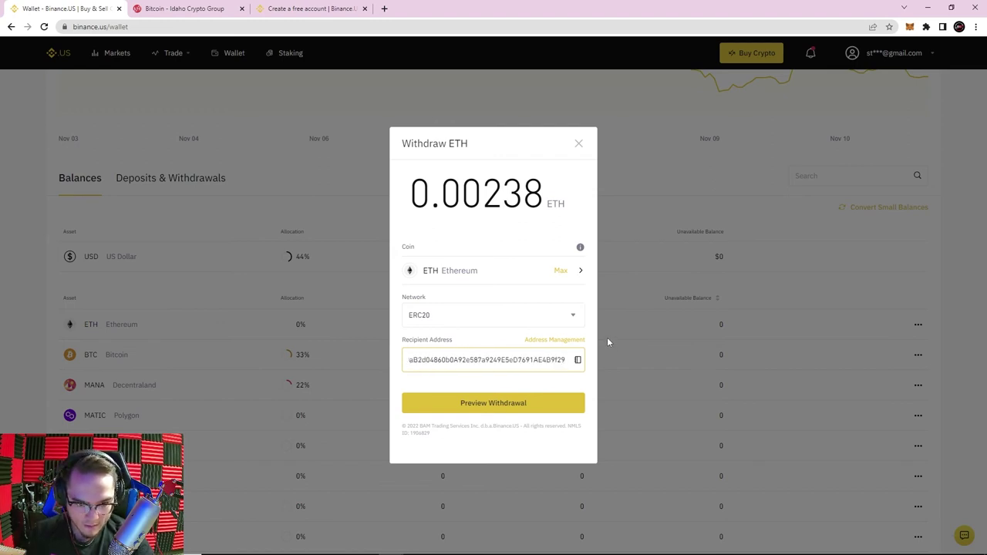
click(509, 406)
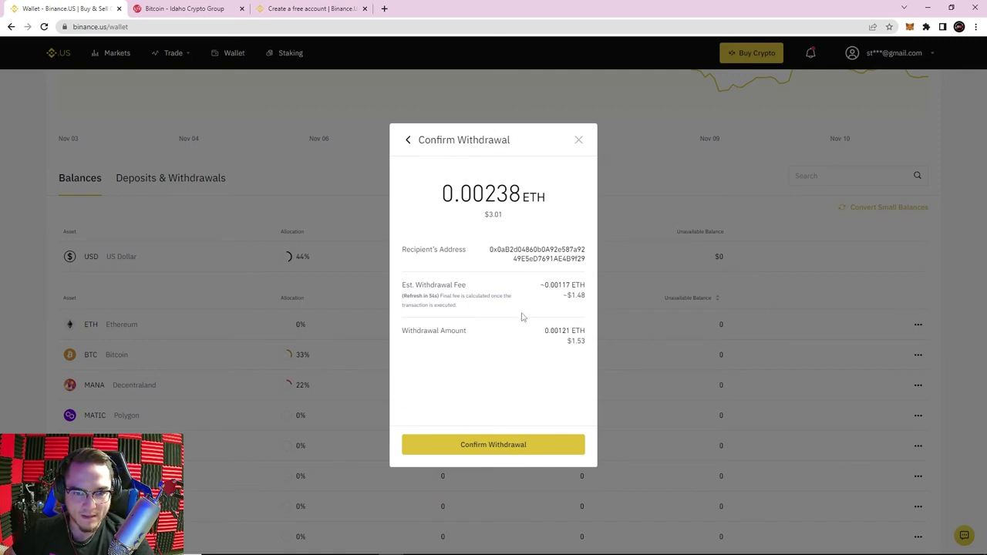
Review the withdrawal's dollar value and estimated withdrawal fee on the confirmation summary.
drag(482, 210, 506, 215)
click(530, 275)
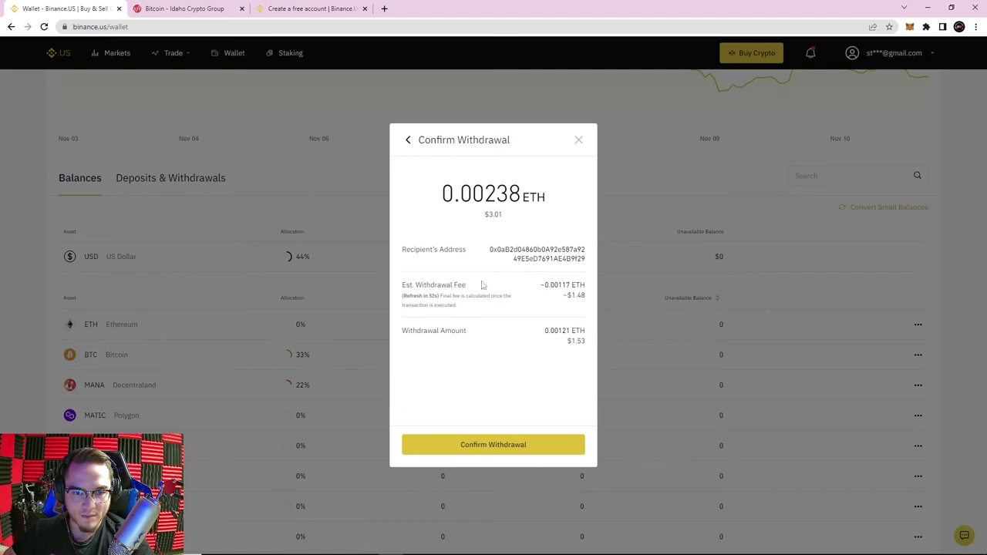
drag(402, 284, 588, 299)
click(582, 293)
click(568, 294)
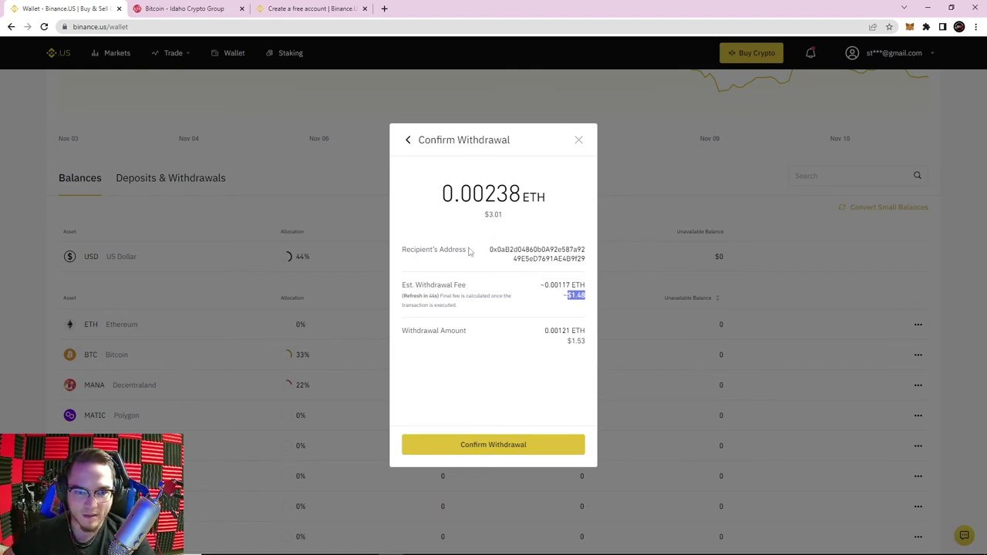
click(467, 197)
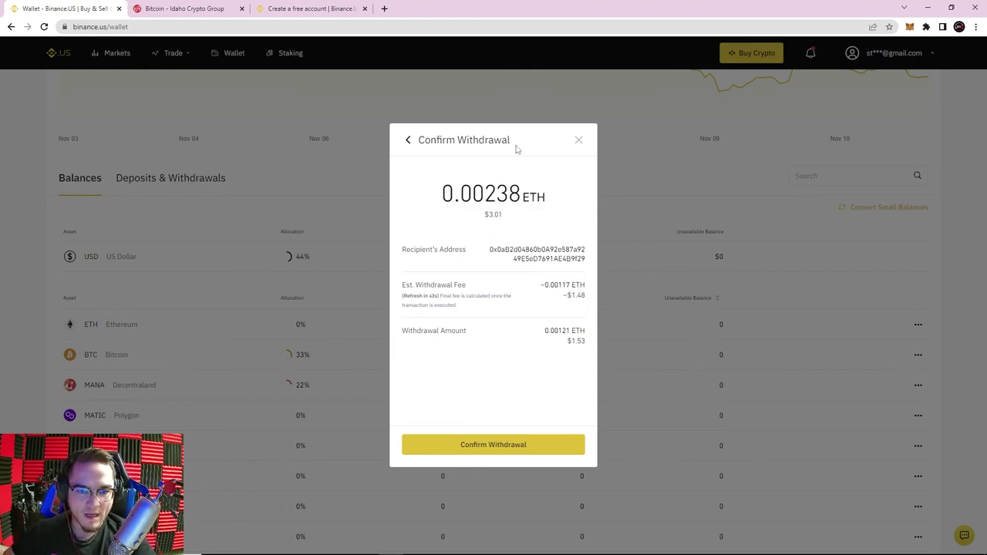
Confirm the 0.00238 ETH withdrawal, and switch to Gmail to read the Binance.US withdraw request email.
click(508, 451)
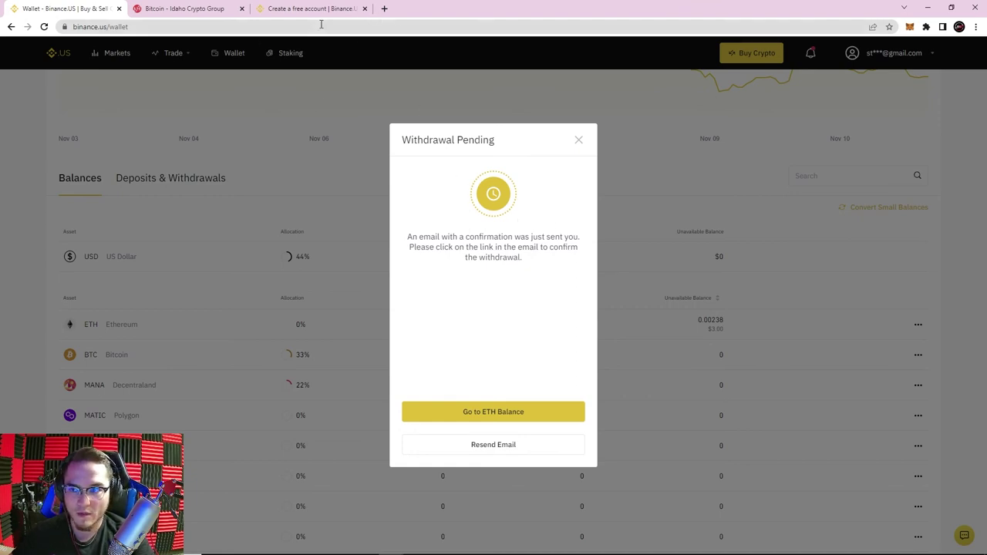
click(184, 10)
scroll(609, 240, down, 2)
scroll(542, 220, up, 3)
scroll(593, 229, down, 3)
scroll(583, 221, up, 1)
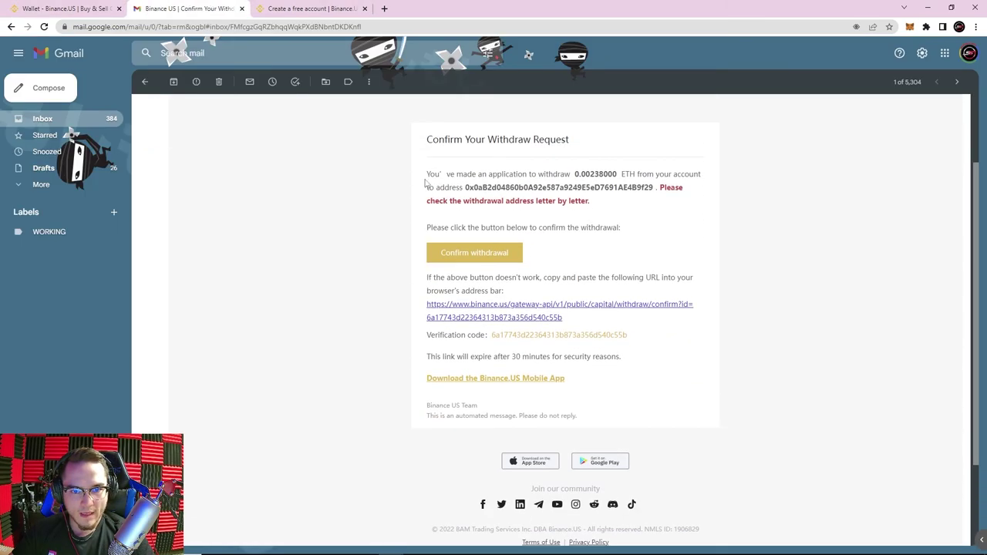
Check the withdrawal amount and recipient address in the withdraw request email, and confirm the withdrawal from it.
drag(423, 176, 617, 174)
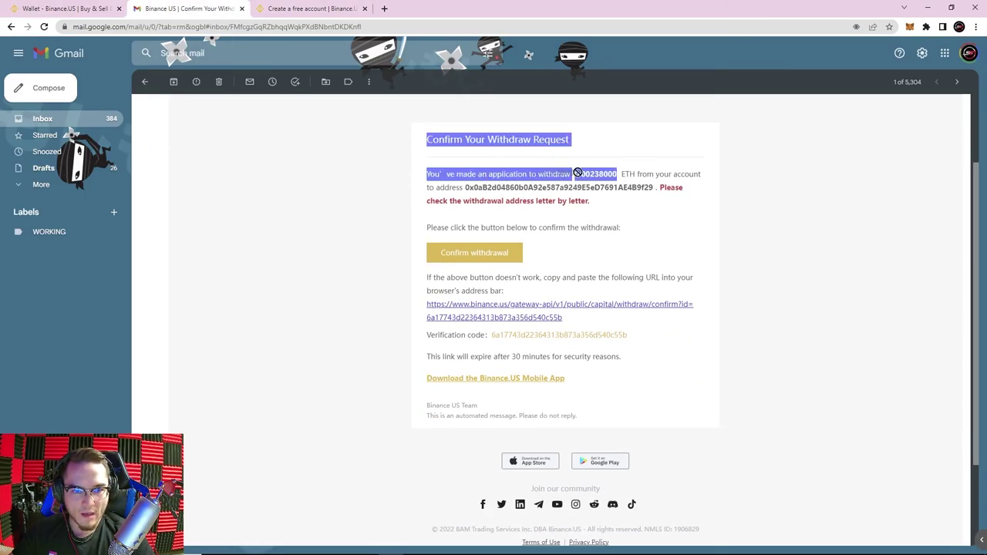
click(509, 185)
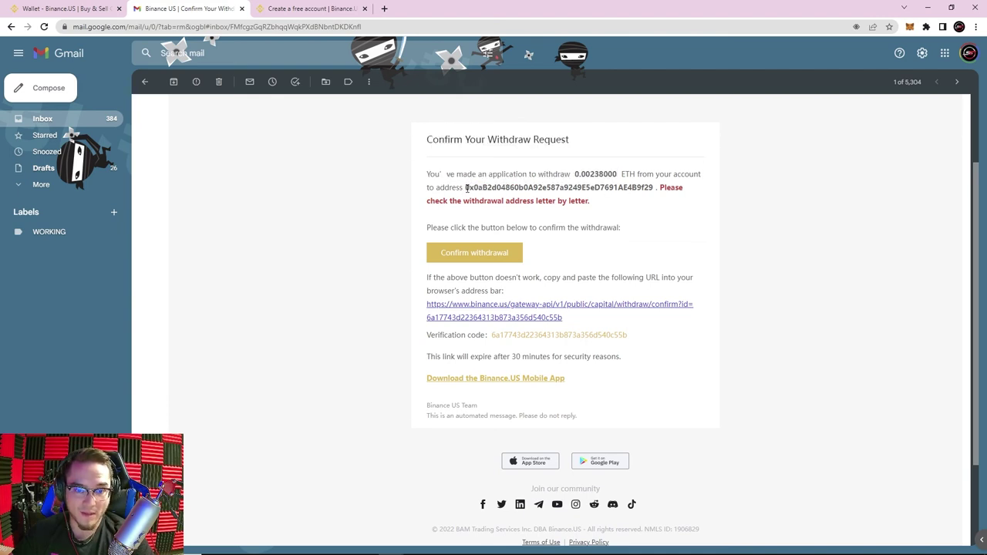
drag(575, 174, 606, 174)
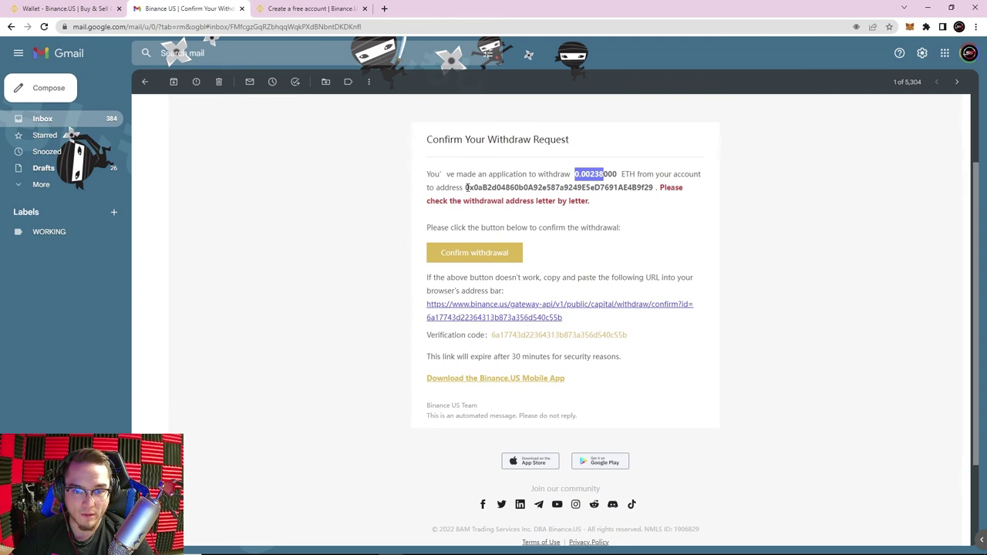
drag(467, 187, 658, 198)
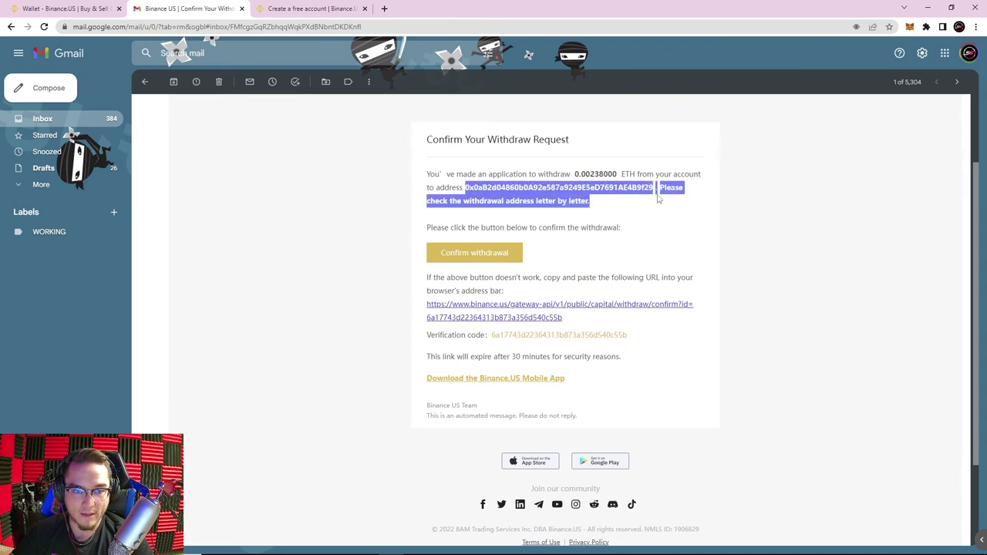
click(471, 253)
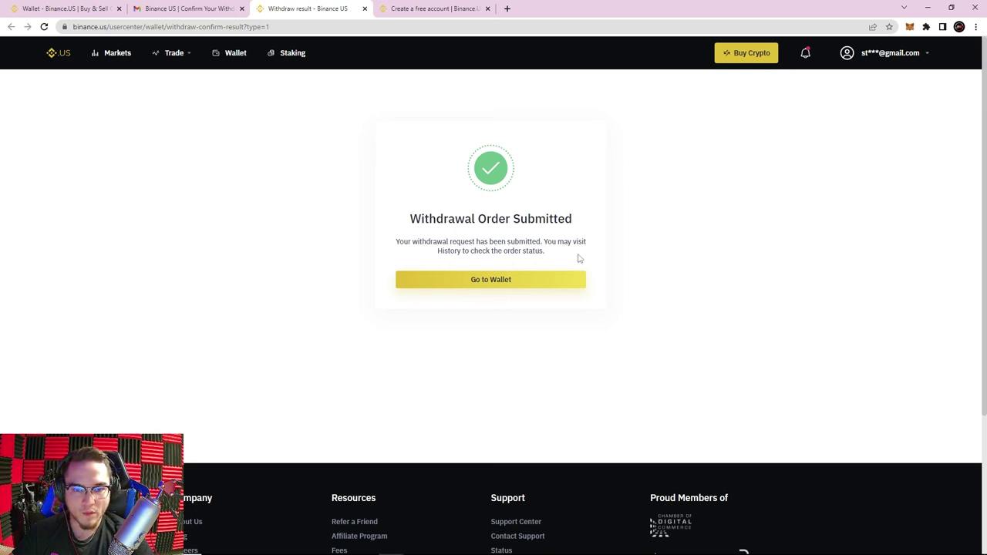
Go to the Binance.US wallet and open the transaction details of the latest ETH withdrawal from Ethereum's transaction history.
click(488, 280)
scroll(533, 289, down, 2)
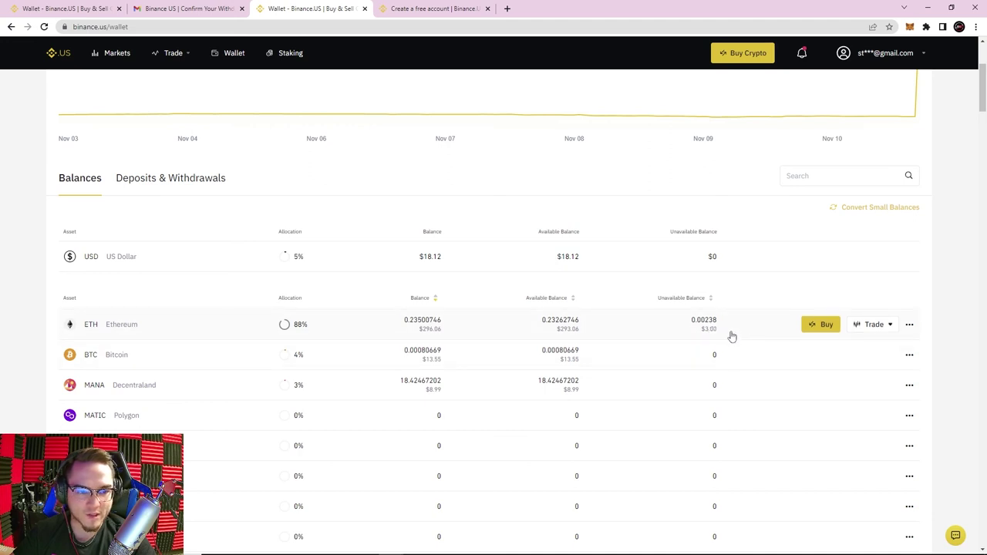
click(183, 320)
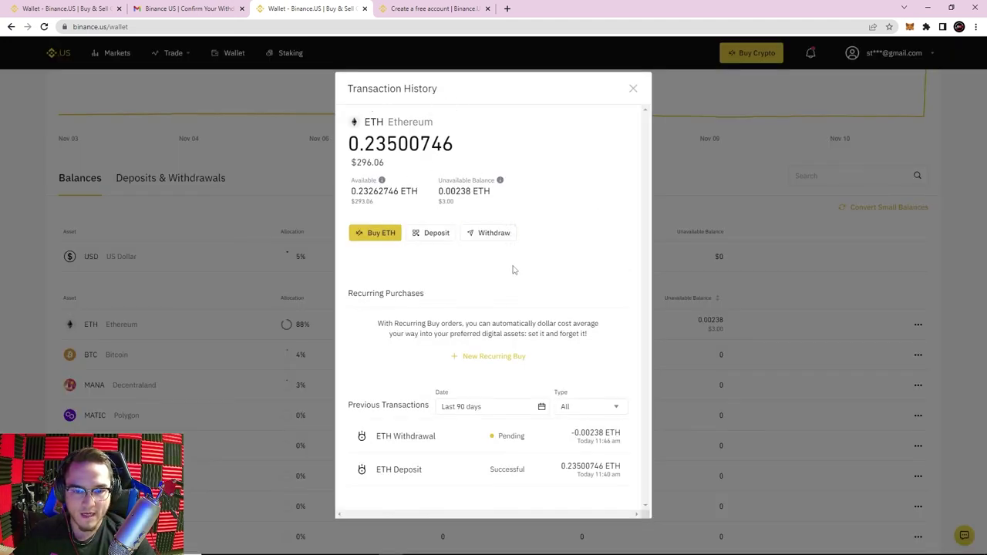
click(510, 434)
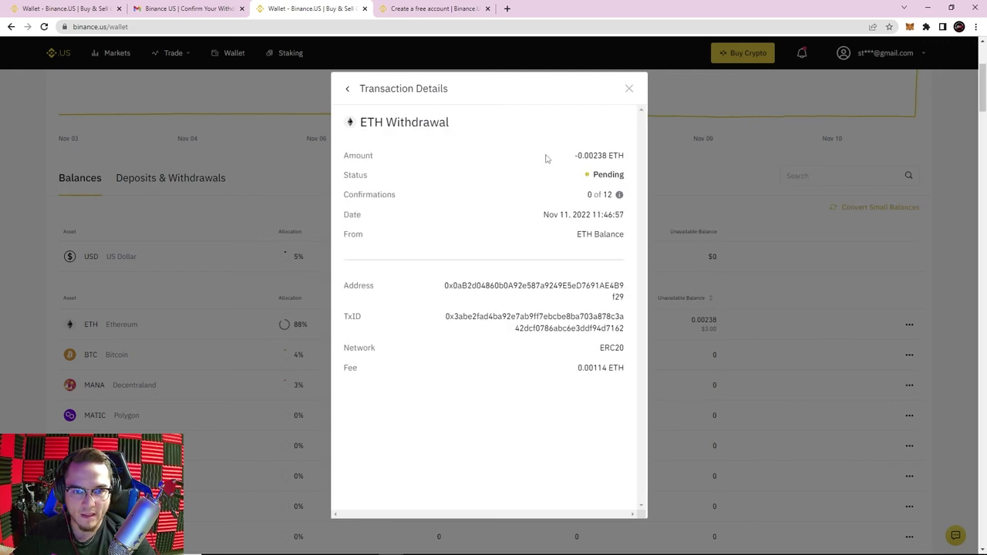
Review the ETH withdrawal's amount, confirmations, recipient address and fee, and close the transaction details.
drag(575, 155, 621, 156)
mouse_move(618, 194)
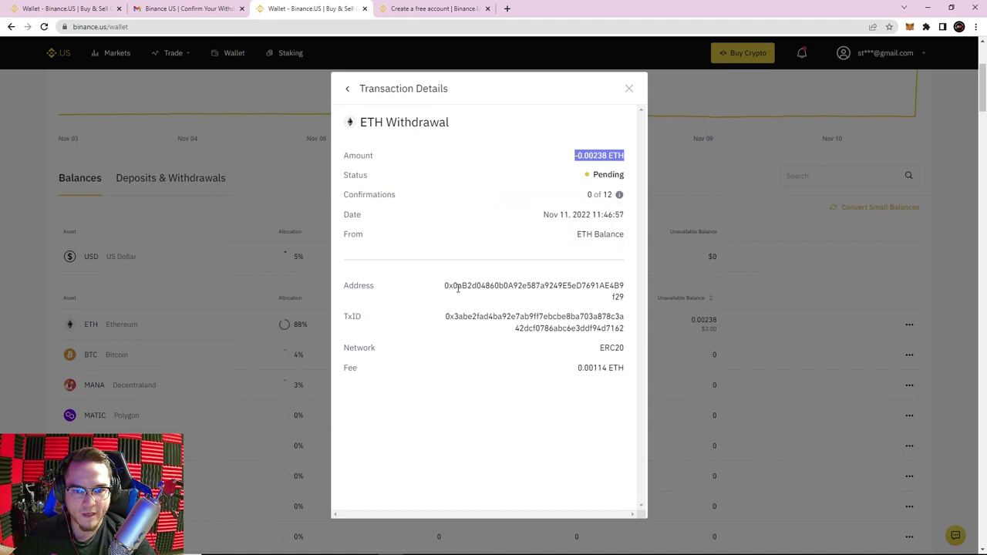
drag(444, 285, 621, 314)
drag(578, 368, 617, 368)
click(782, 317)
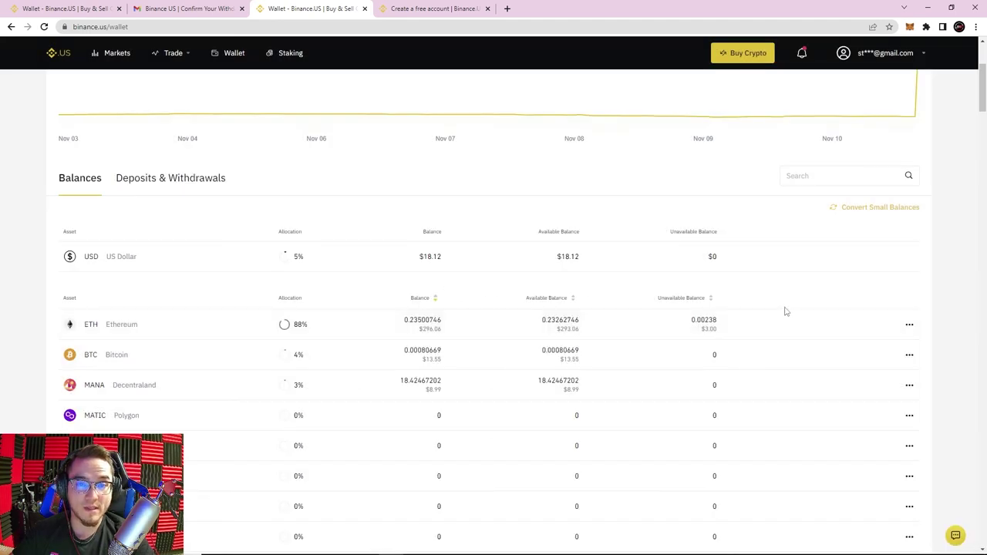